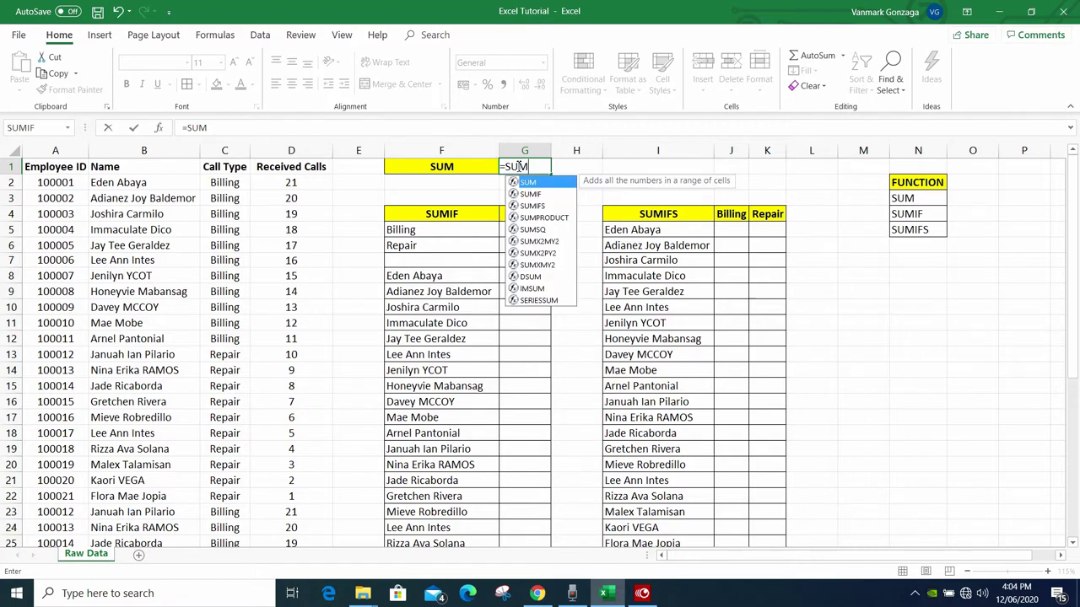
# Step: Give the SUM formula in cell G1 the received calls in D2:D41 as its range
pyautogui.write('(')
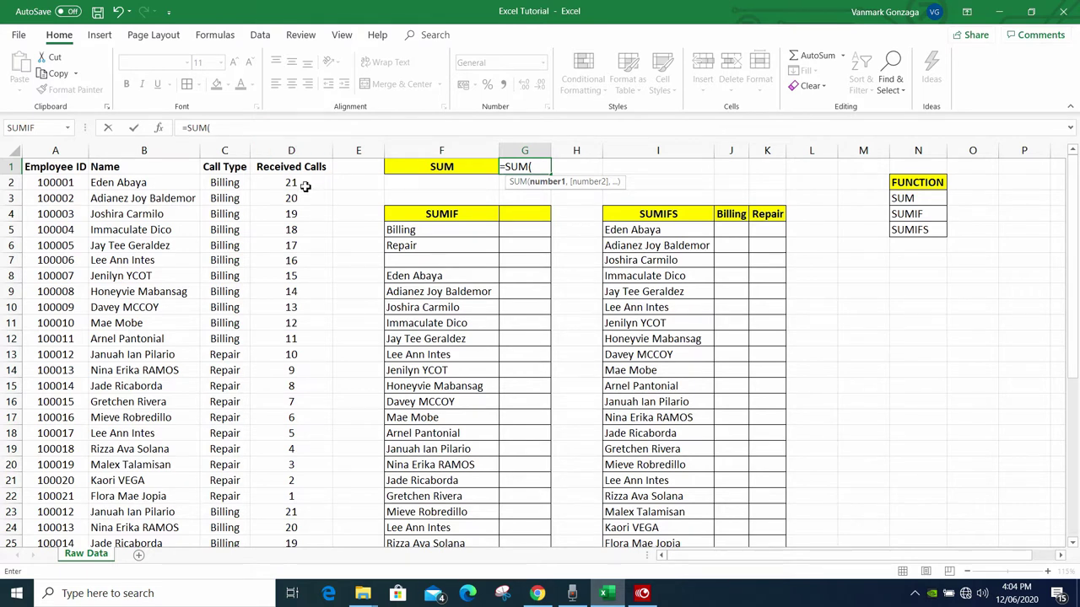
pyautogui.moveTo(309, 184); pyautogui.dragTo(309, 512)
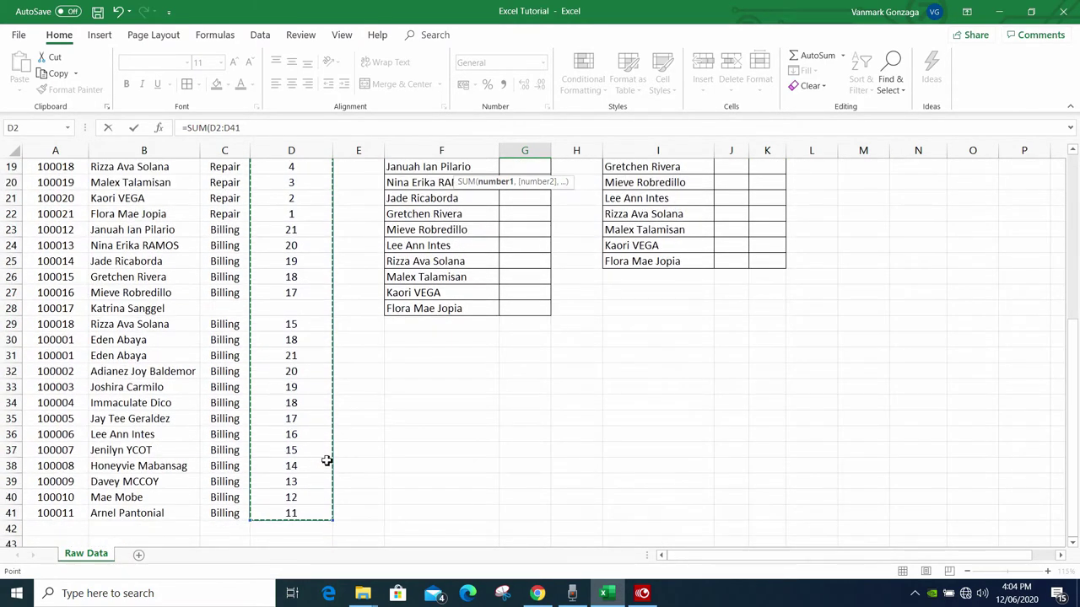
pyautogui.scroll(6, 355, 378)
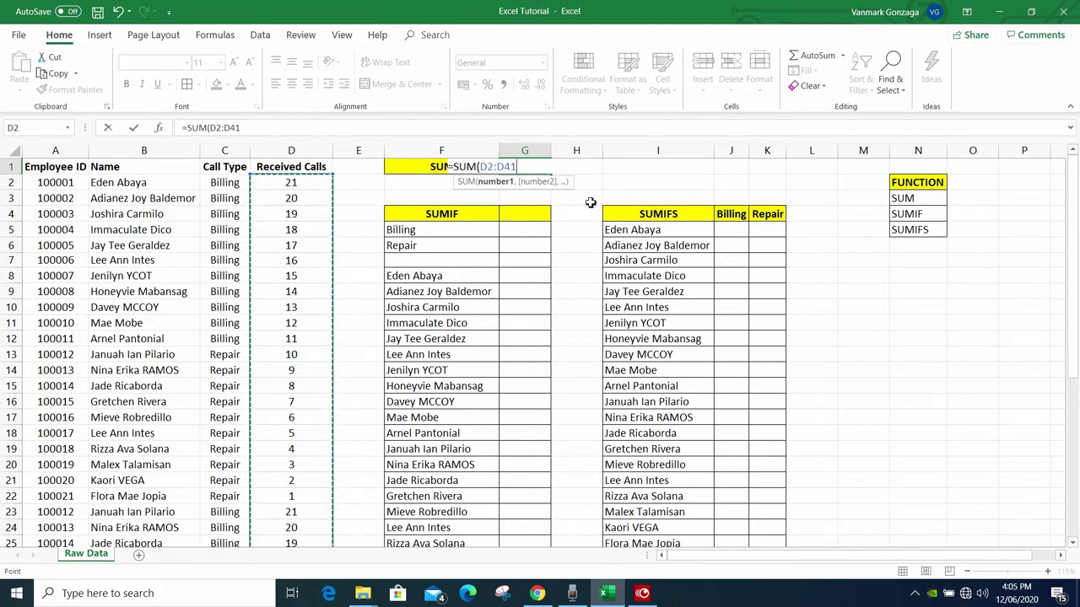
# Step: Replace the range in G1's SUM formula with the whole Received Calls column, D:D, and enter the formula
pyautogui.press('BackSpace')
pyautogui.press('BackSpace')
pyautogui.press('BackSpace')
pyautogui.press('BackSpace')
pyautogui.press('BackSpace')
pyautogui.press('BackSpace')
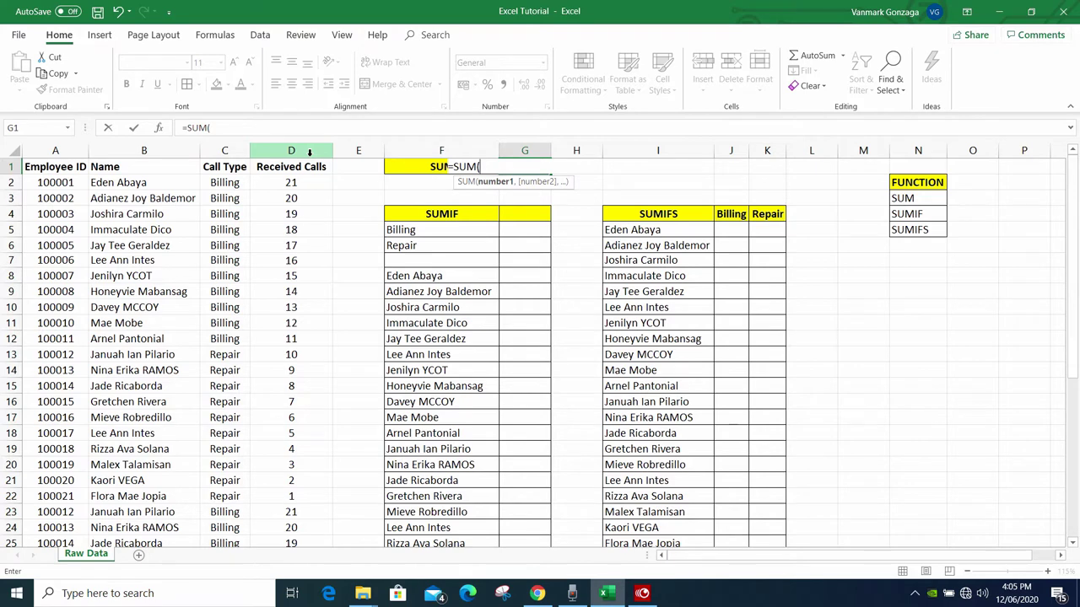
pyautogui.click(309, 152)
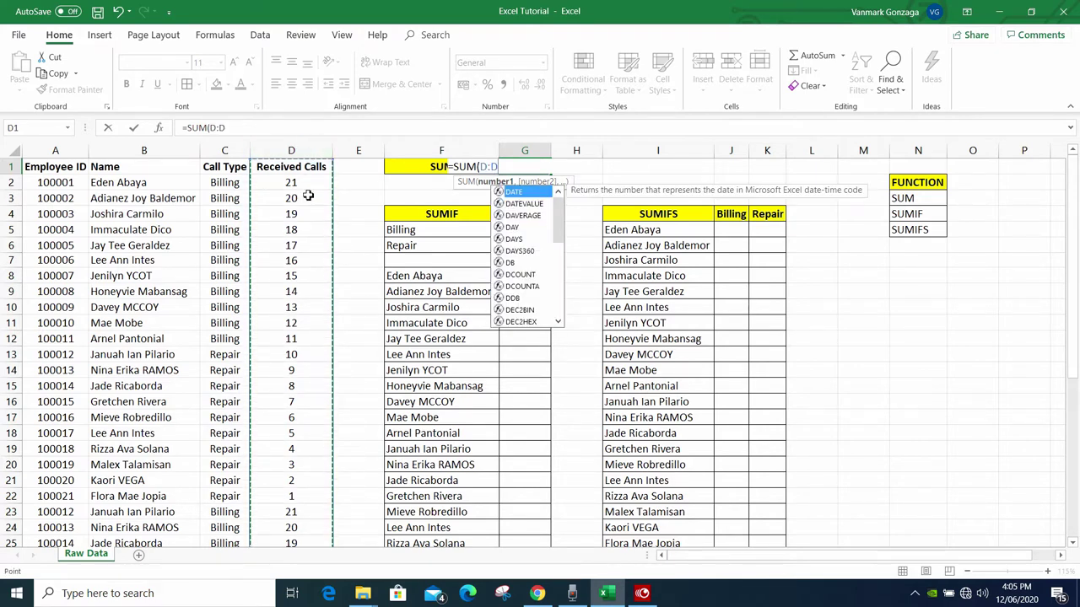
pyautogui.scroll(-9, 319, 315)
pyautogui.scroll(-5, 319, 315)
pyautogui.scroll(14, 319, 337)
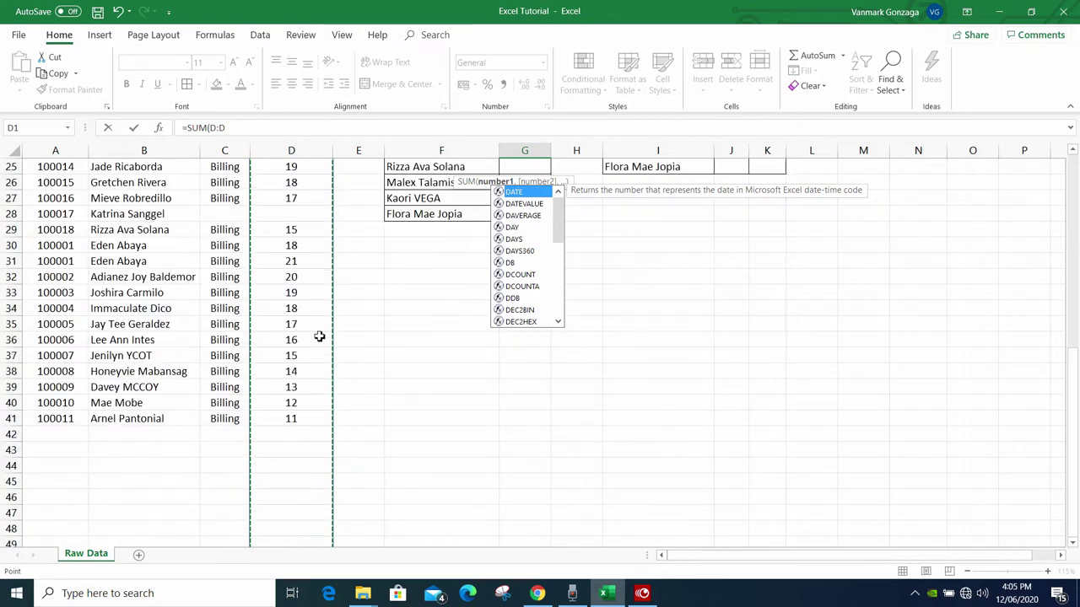
pyautogui.write(')')
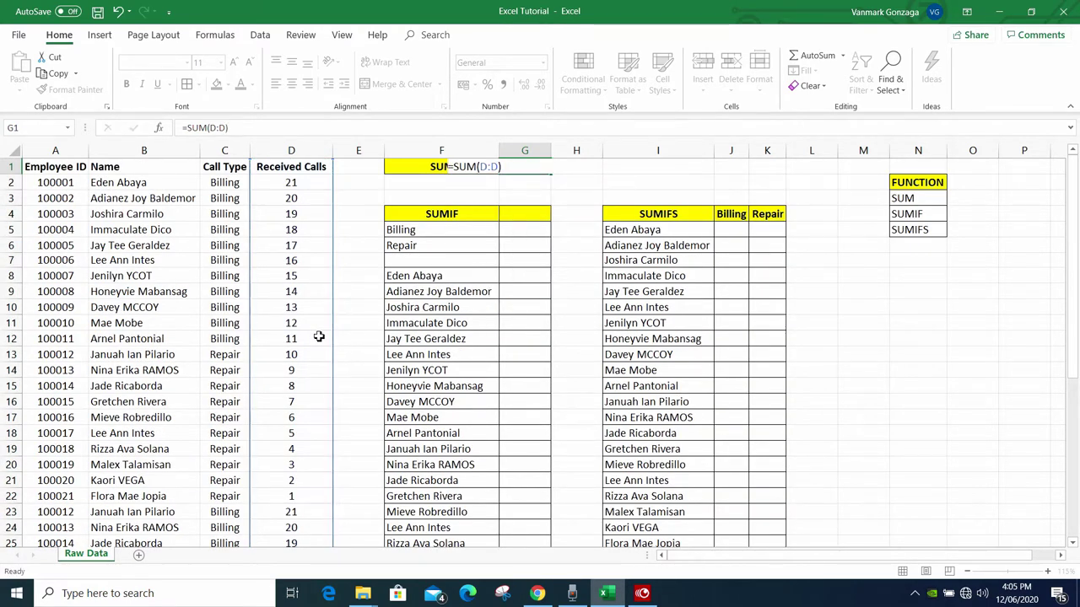
pyautogui.press('Return')
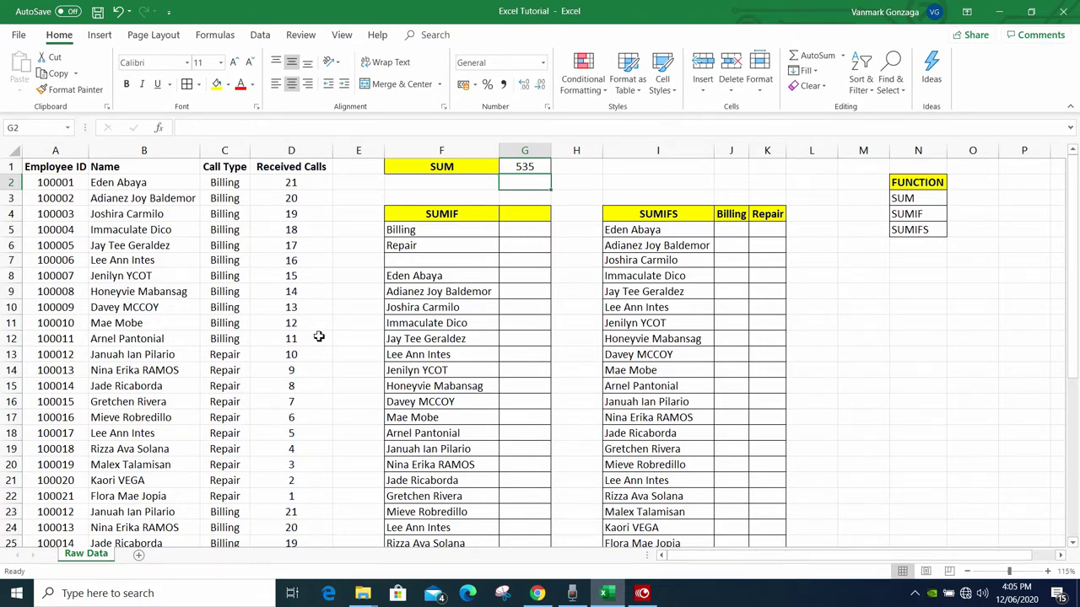
# Step: Enter the formula =SUMIF(C:C,"Billing",D:D) in cell G5 to total the received Billing calls
pyautogui.doubleClick(529, 230)
pyautogui.press('Escape')
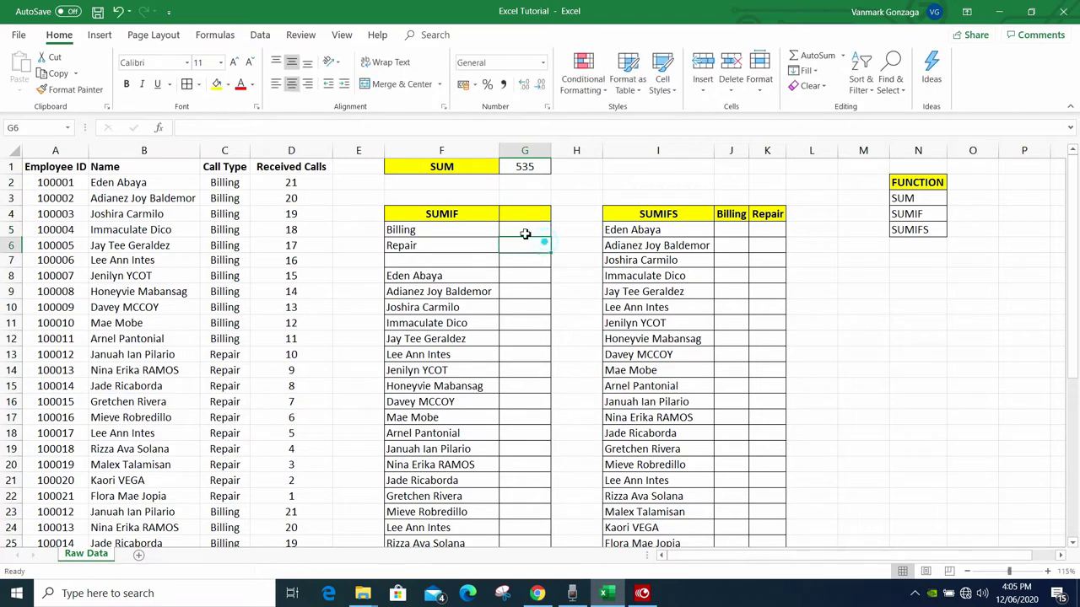
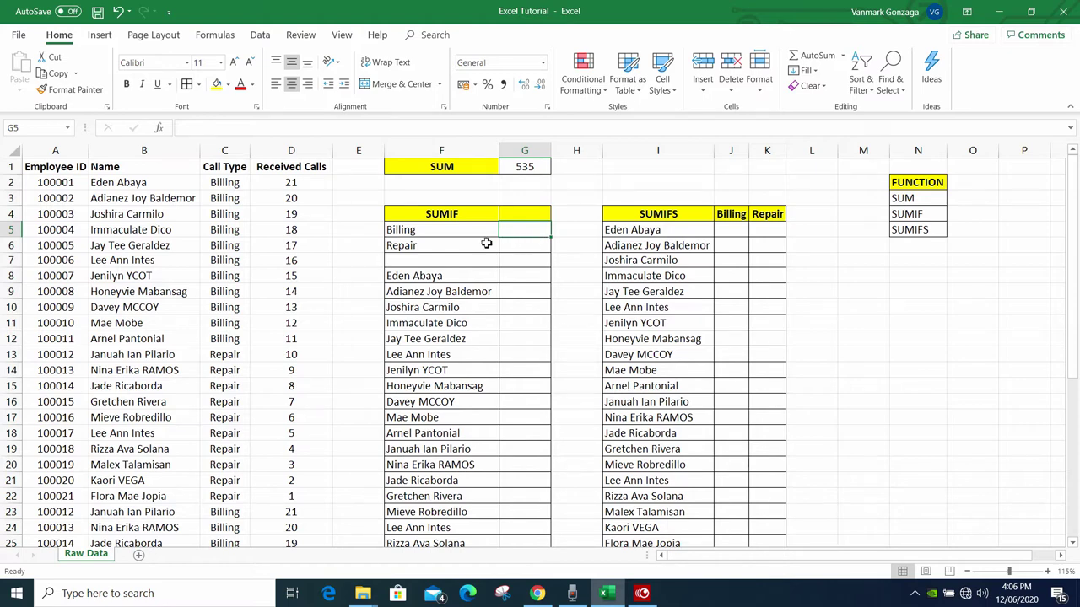
pyautogui.write('=')
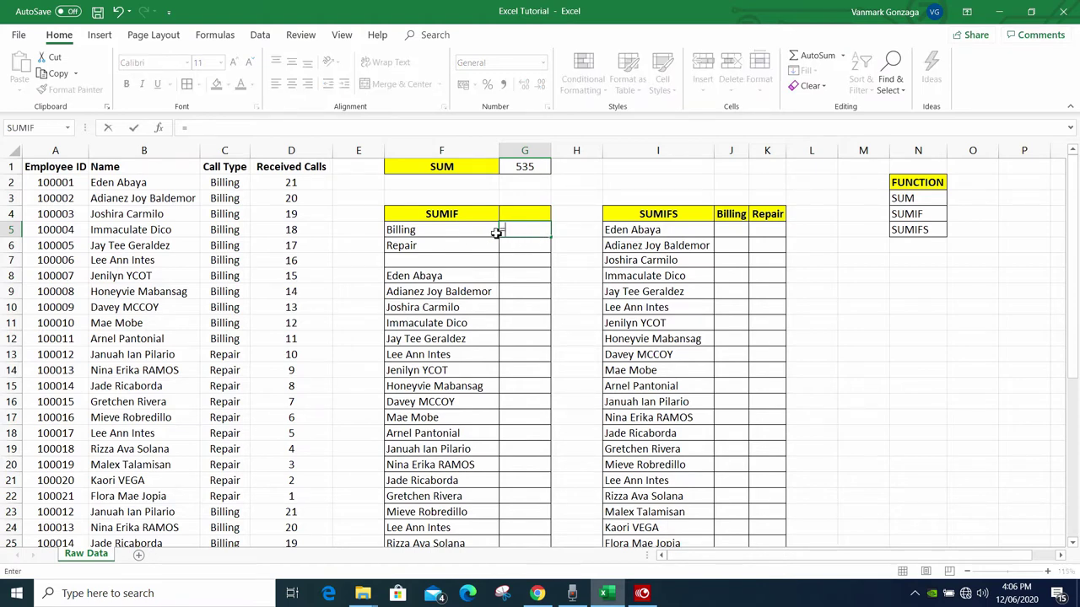
pyautogui.write('sum')
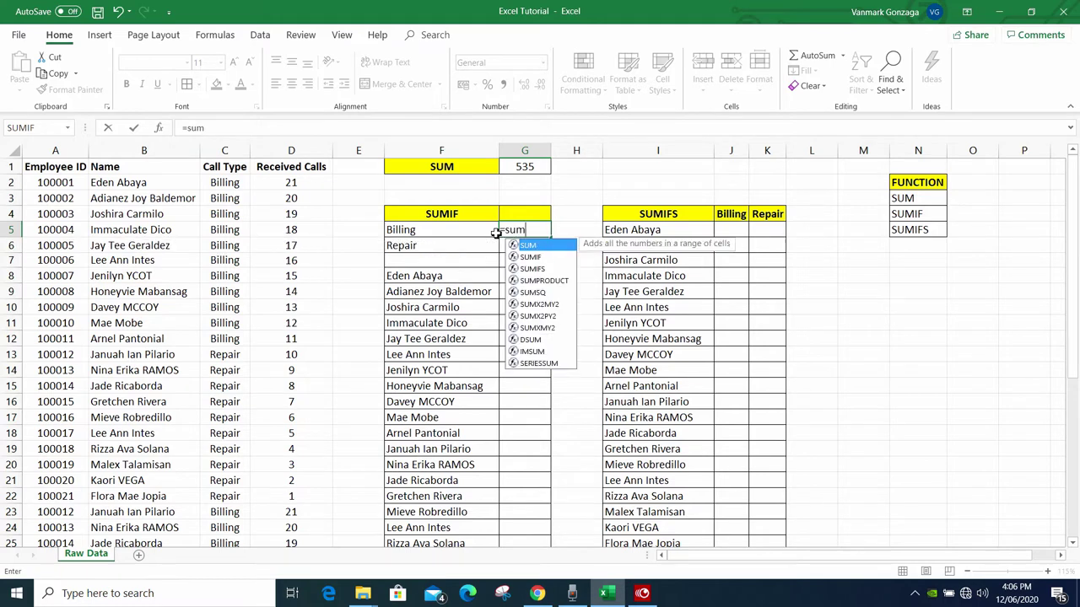
pyautogui.write('if')
pyautogui.press('Tab')
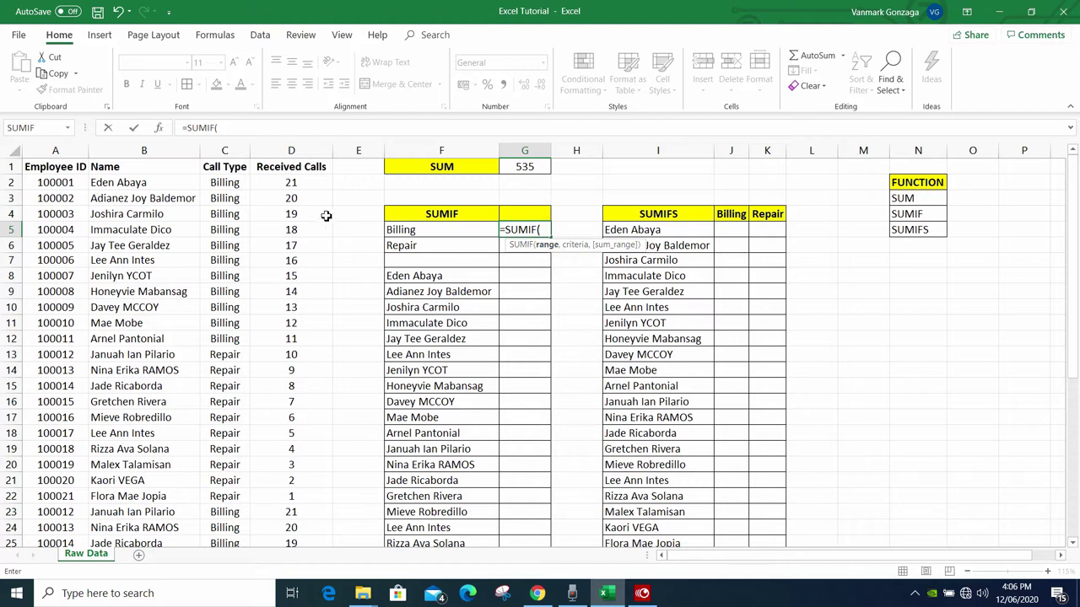
pyautogui.click(226, 151)
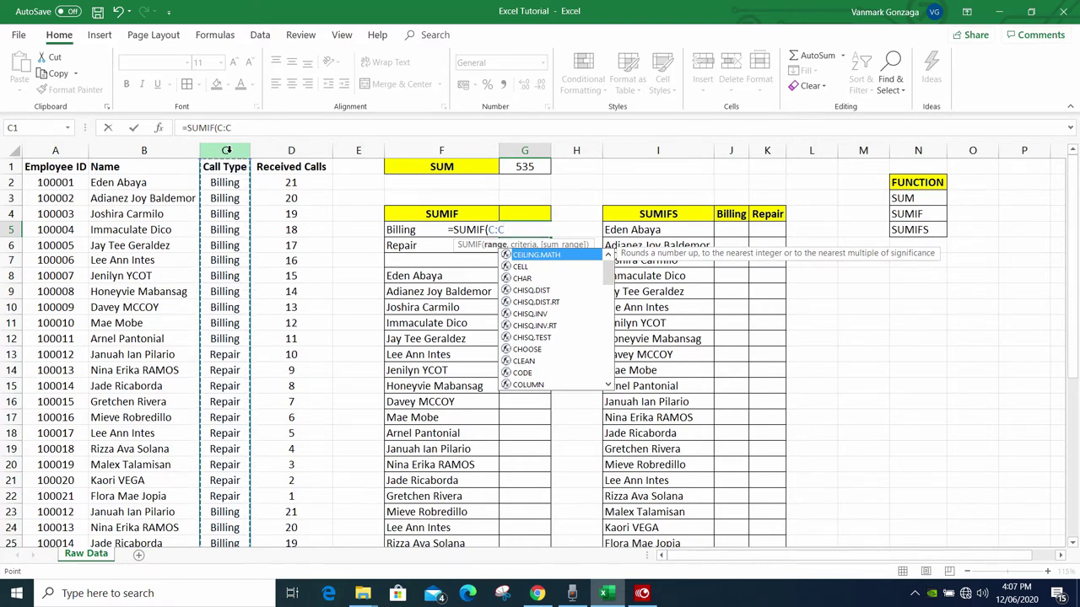
pyautogui.write(',')
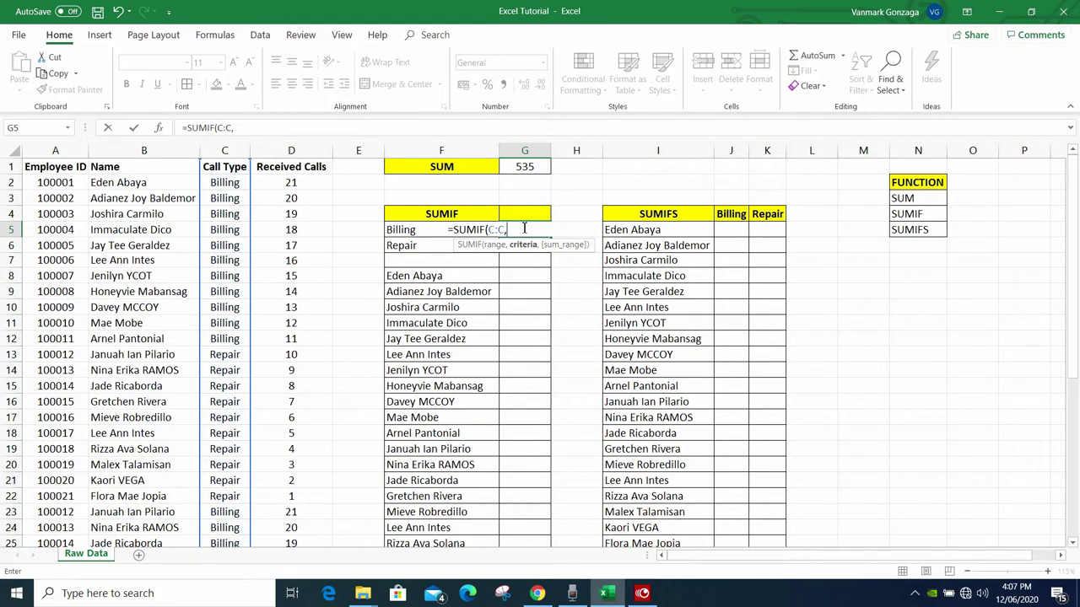
pyautogui.write('"Billing"')
pyautogui.write(',')
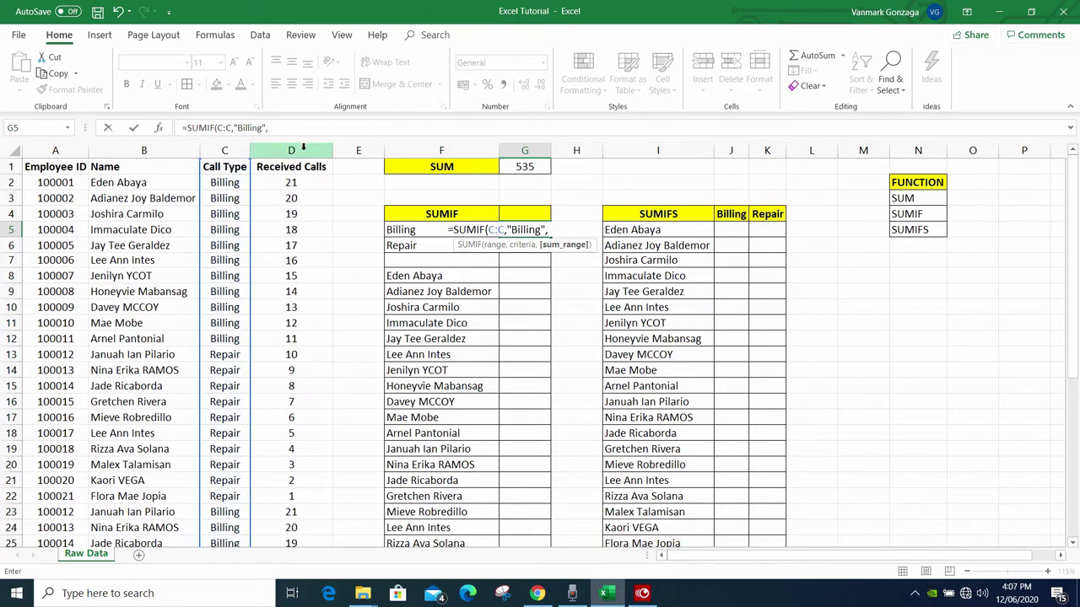
pyautogui.click(303, 147)
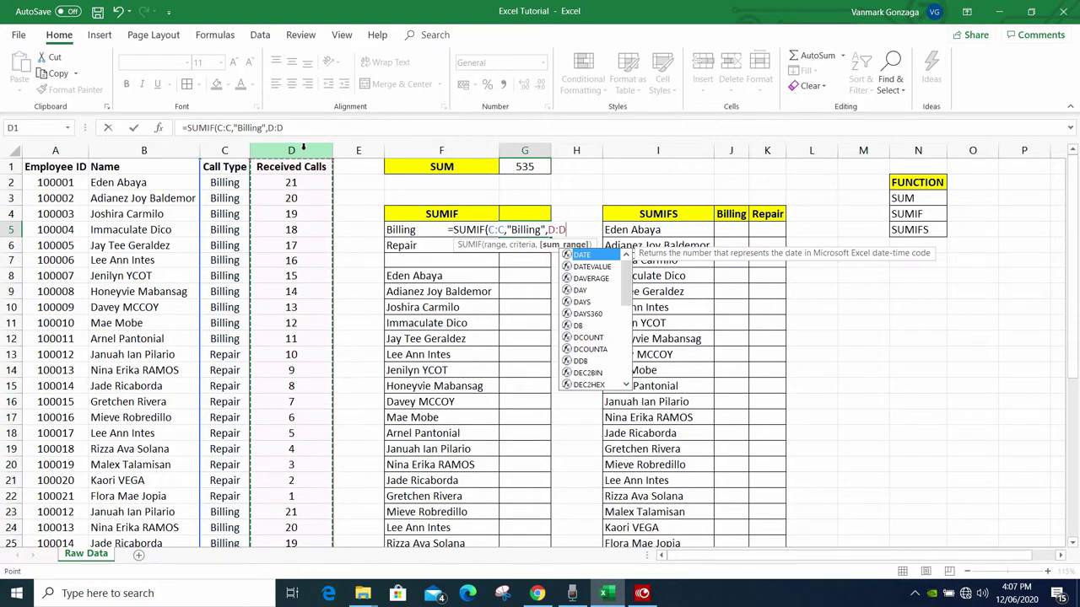
pyautogui.write(')')
pyautogui.press('Return')
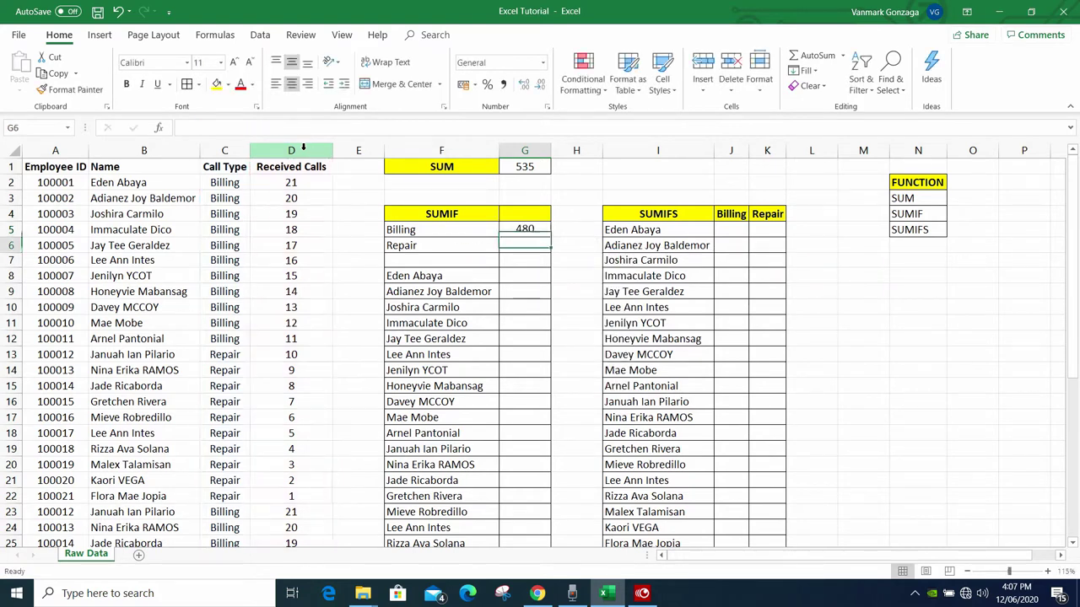
pyautogui.click(527, 228)
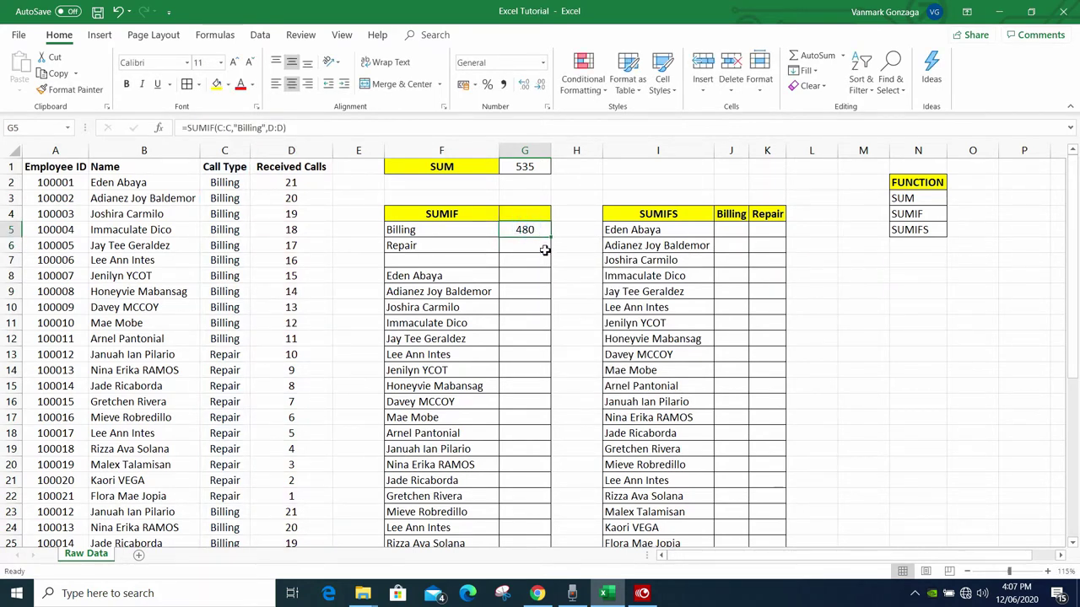
# Step: Enter a SUMIF formula in cell G6 that totals column D where column C matches the criterion in F6
pyautogui.click(540, 249)
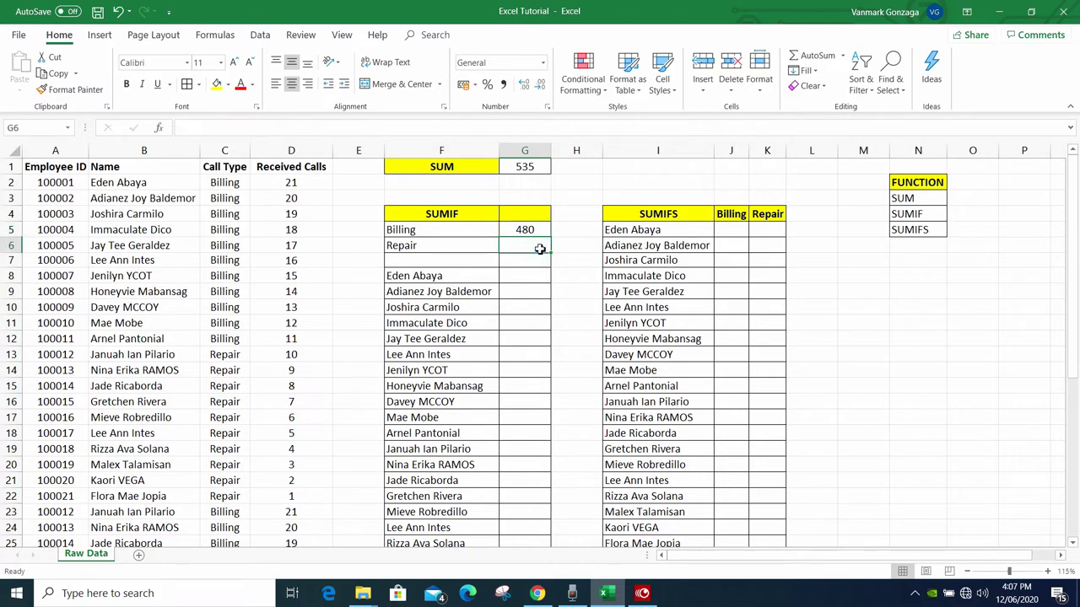
pyautogui.write('=s')
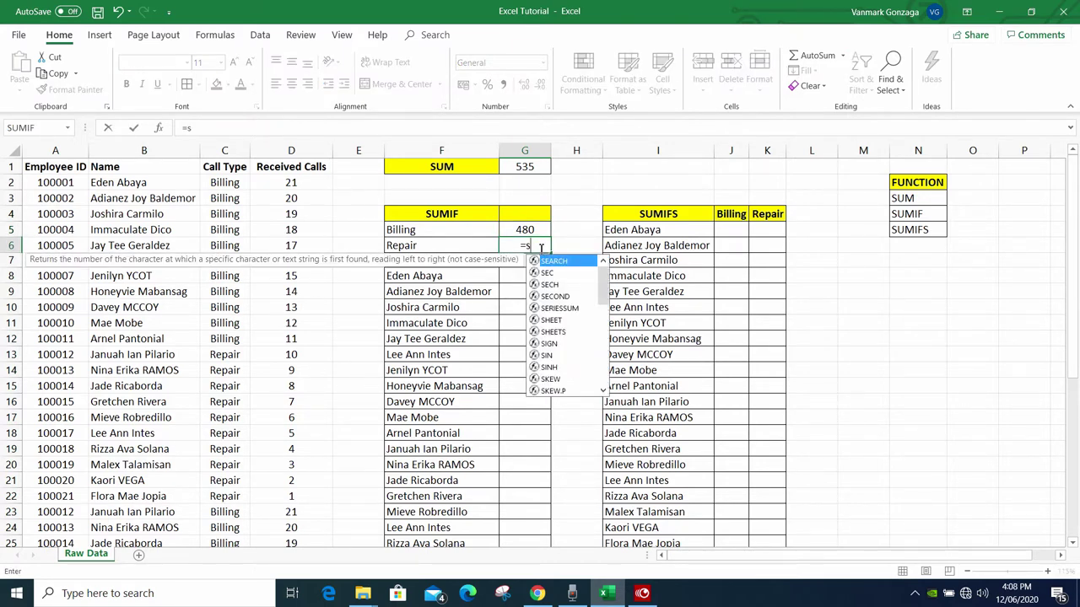
pyautogui.write('umif')
pyautogui.press('Tab')
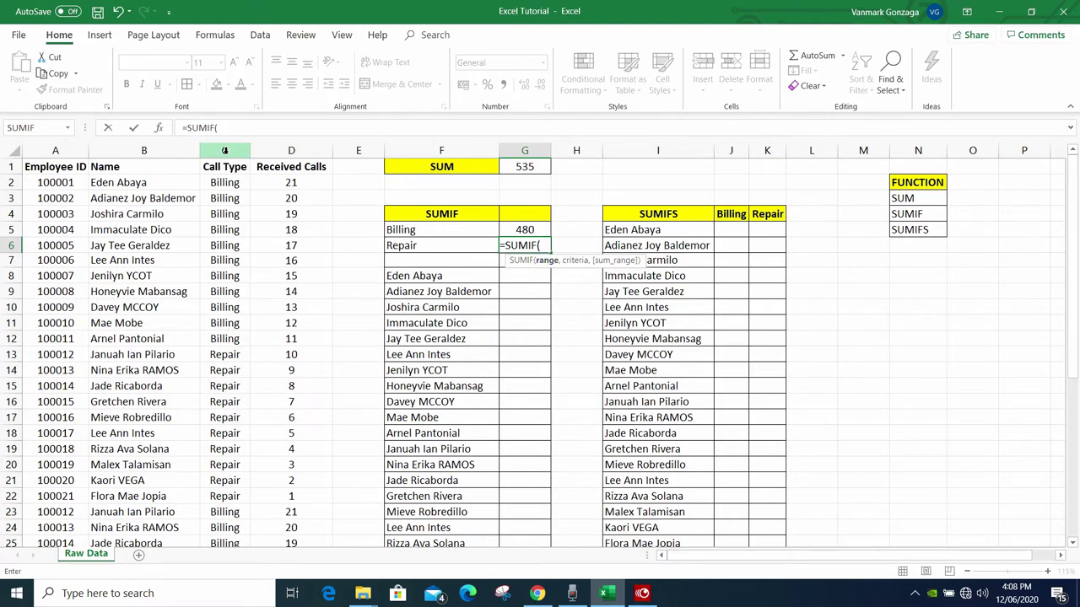
pyautogui.click(226, 150)
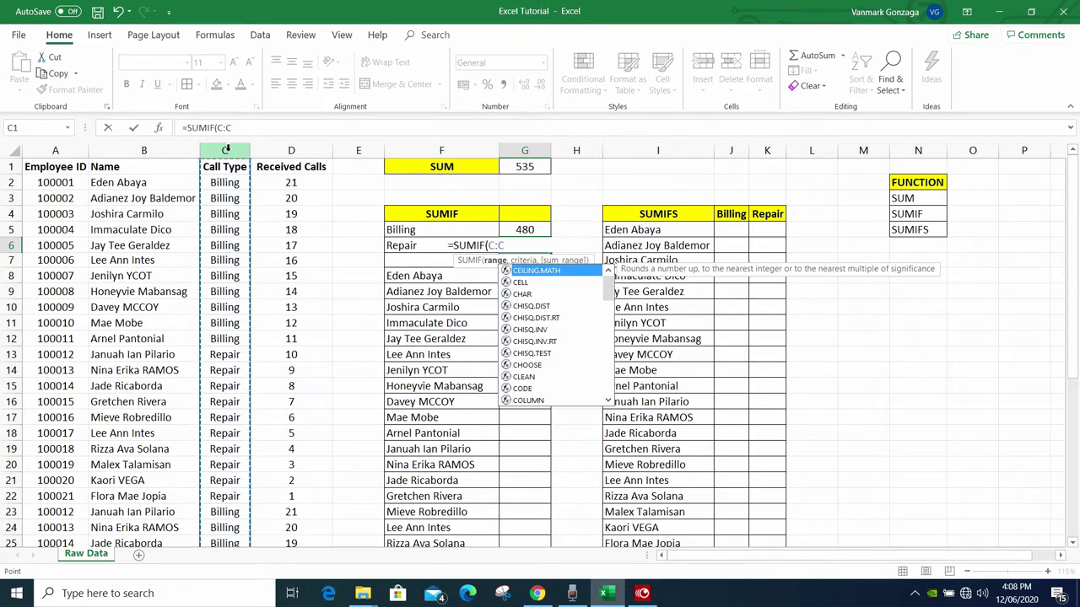
pyautogui.write(',')
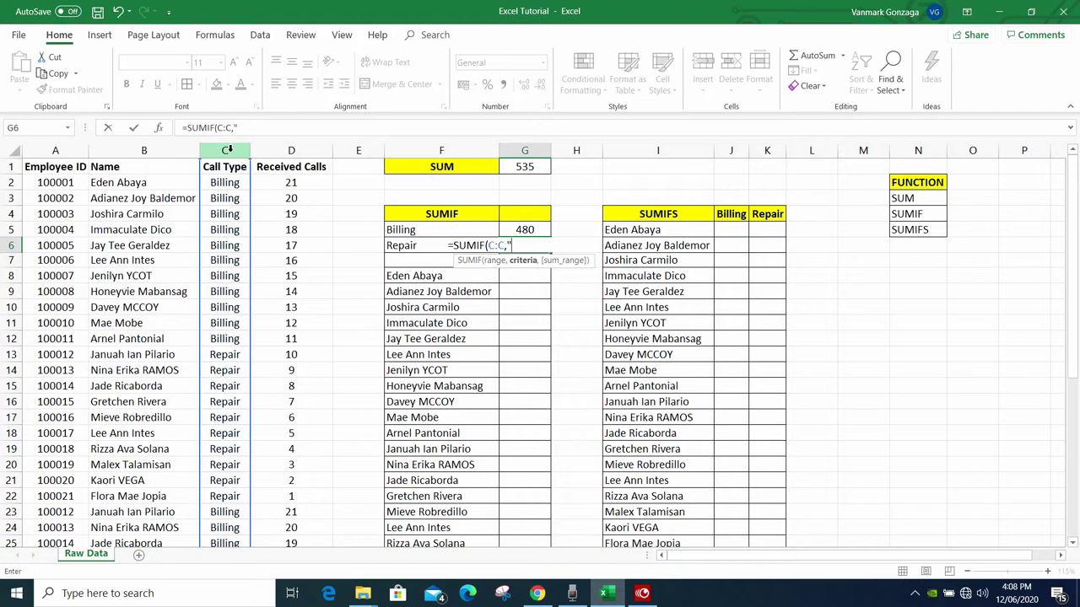
pyautogui.click(424, 245)
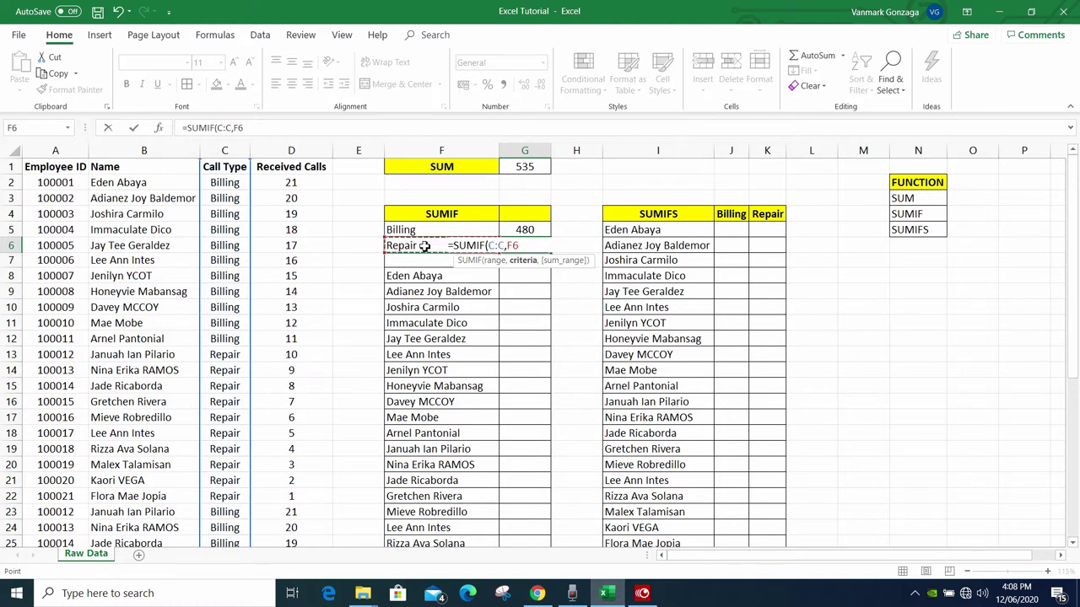
pyautogui.write(',')
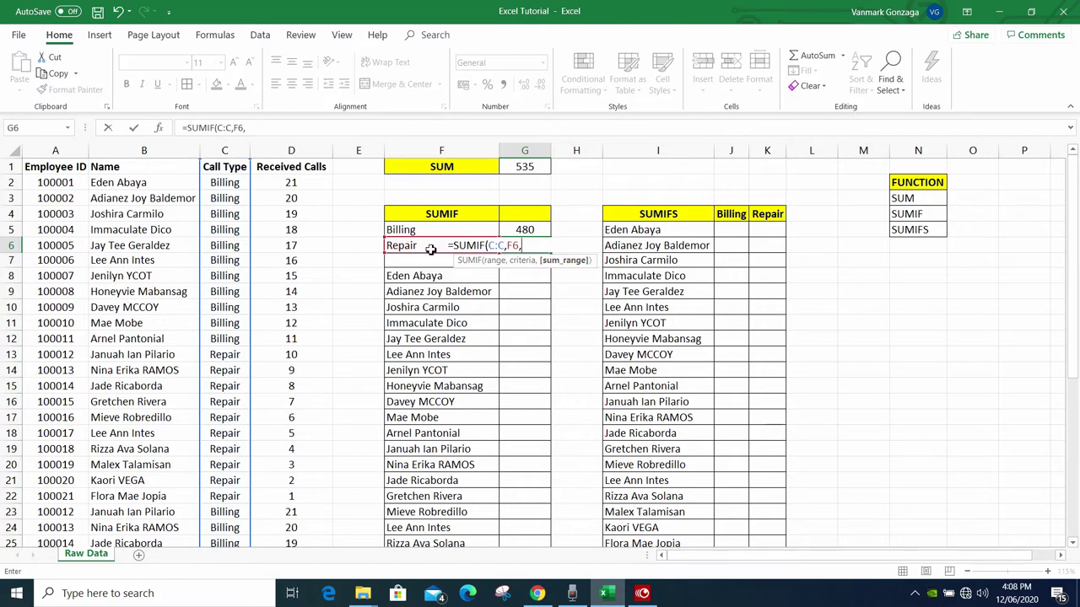
pyautogui.click(309, 150)
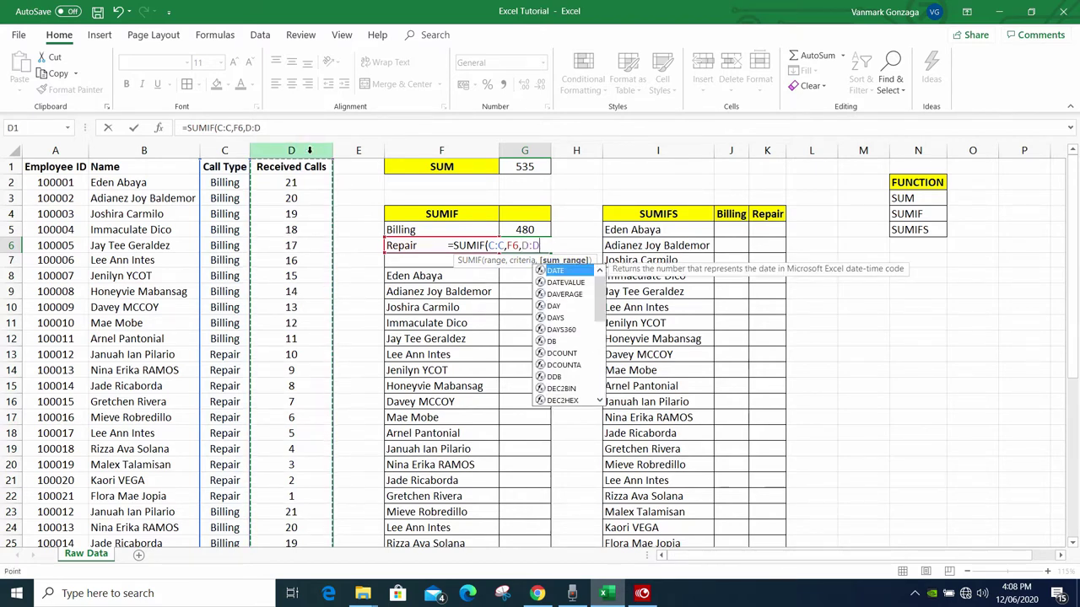
pyautogui.press('Return')
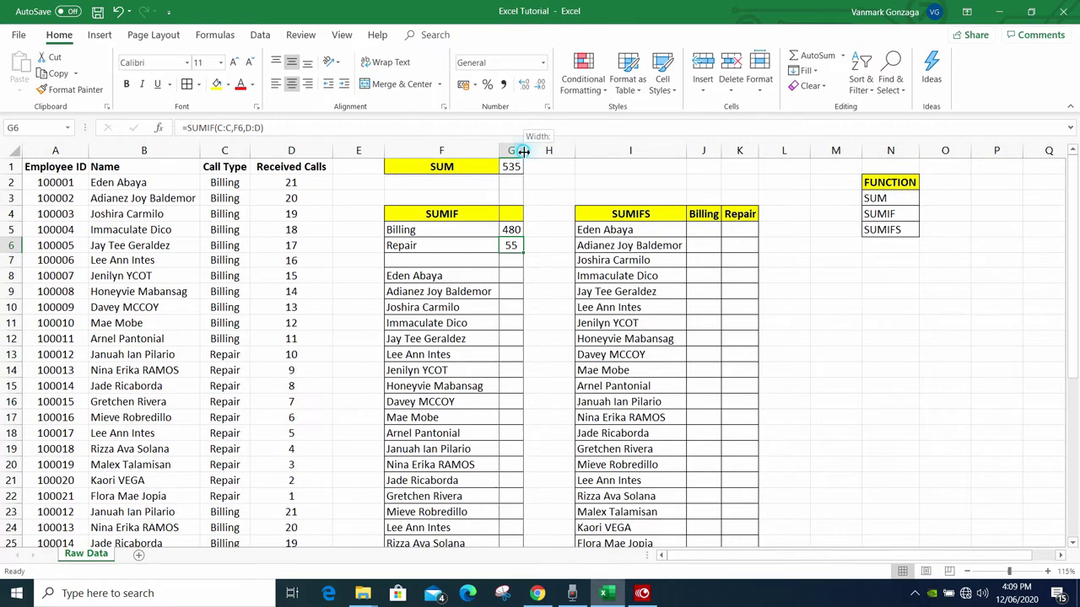
# Step: Narrow column G to fit its values and select cell G8 beside the first employee in the SUMIF table
pyautogui.click(538, 150)
pyautogui.click(517, 150)
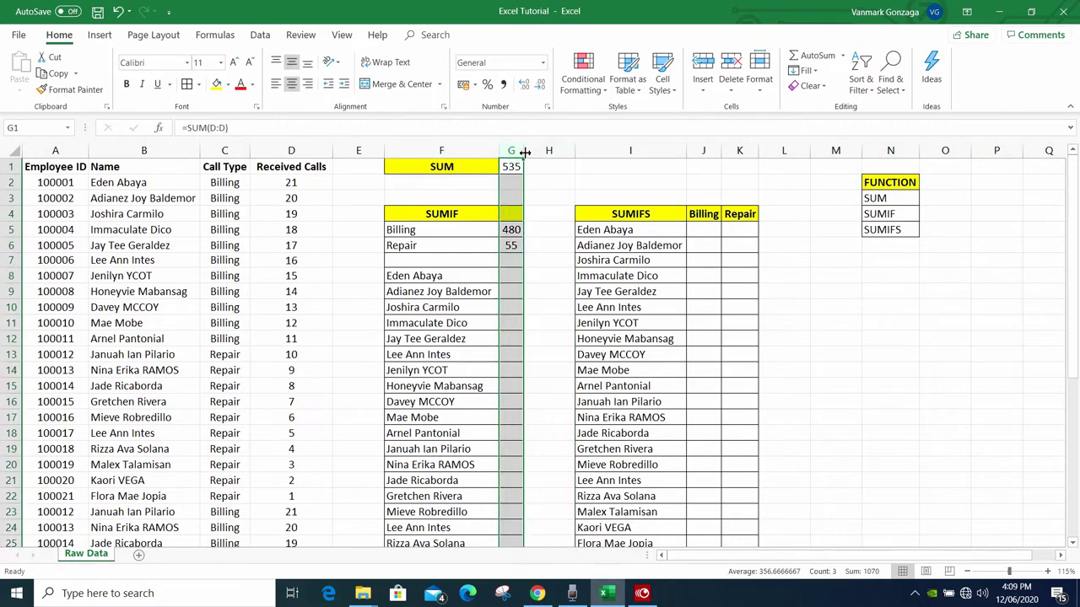
pyautogui.moveTo(511, 261); pyautogui.dragTo(513, 279)
pyautogui.click(513, 278)
# Step: Examine the Name column of the raw data against the employee names listed in the SUMIF table
pyautogui.scroll(-1, 449, 314)
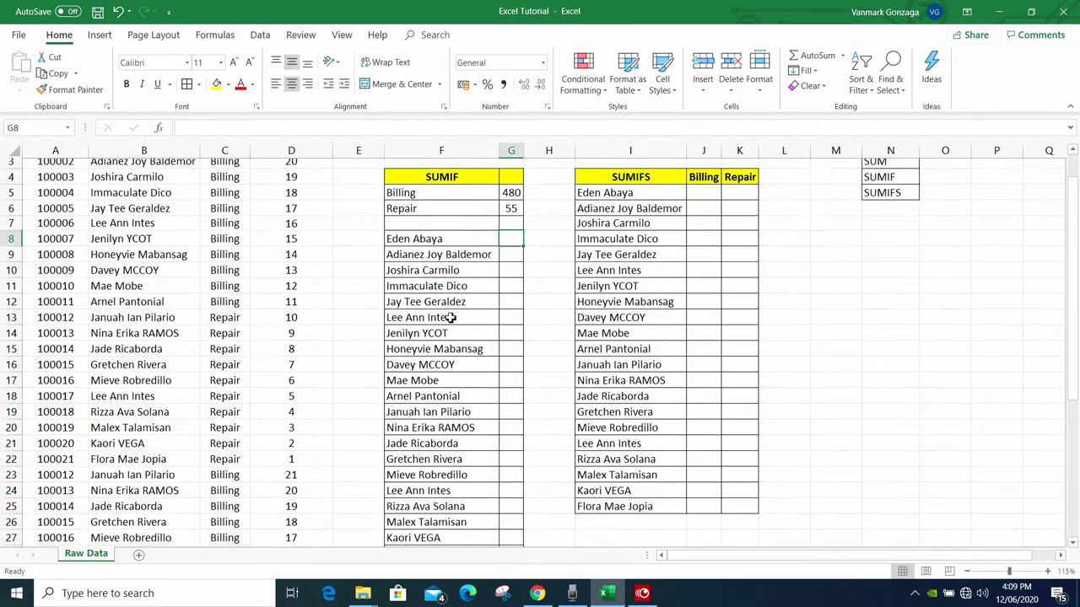
pyautogui.scroll(-3, 282, 385)
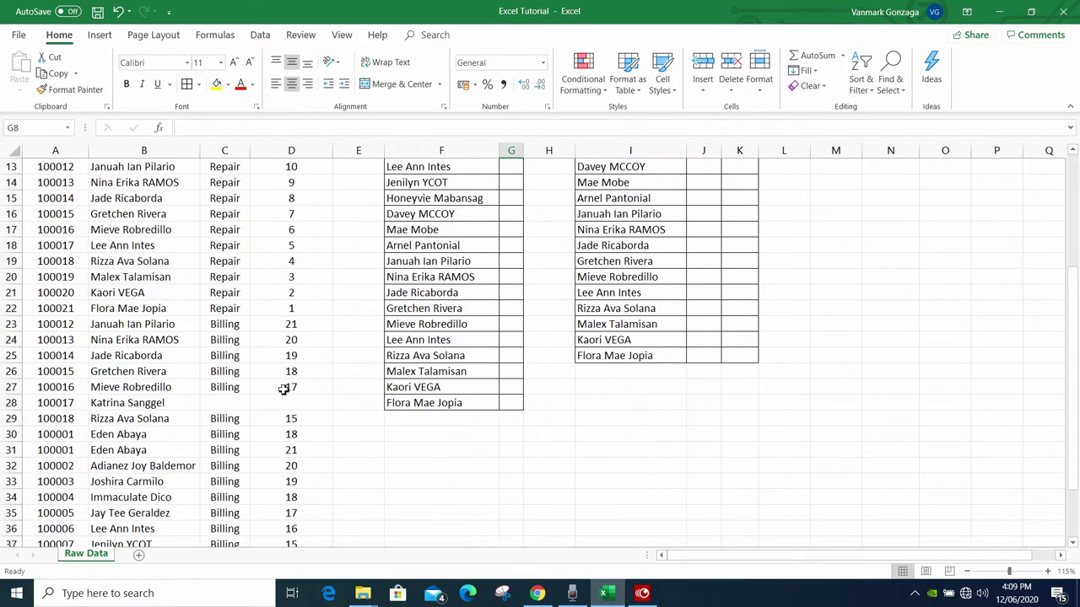
pyautogui.scroll(4, 132, 216)
pyautogui.click(145, 150)
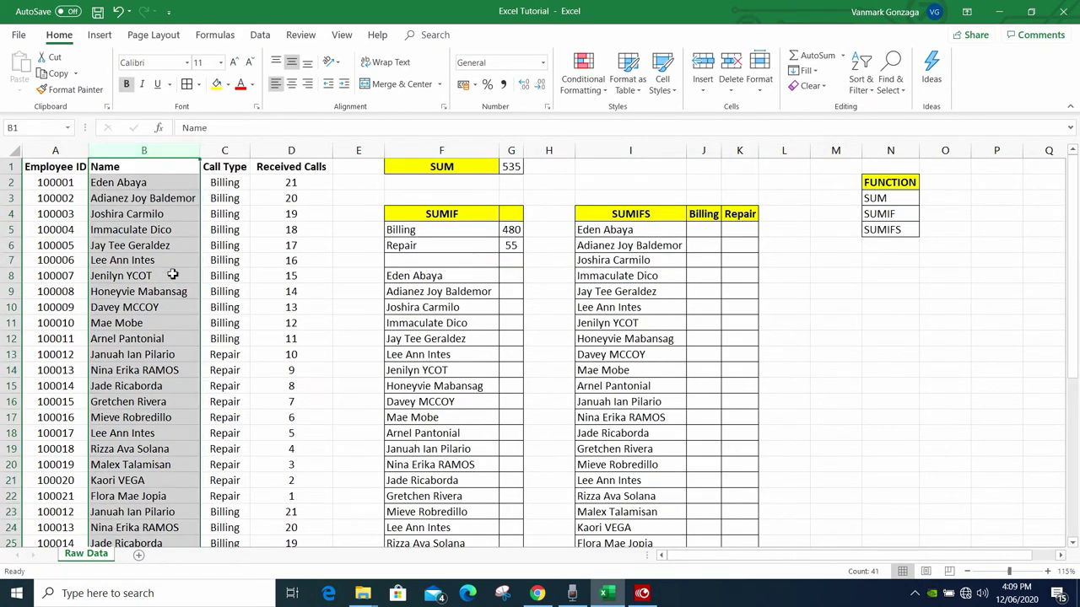
pyautogui.scroll(-4, 182, 322)
pyautogui.scroll(4, 181, 322)
pyautogui.click(513, 281)
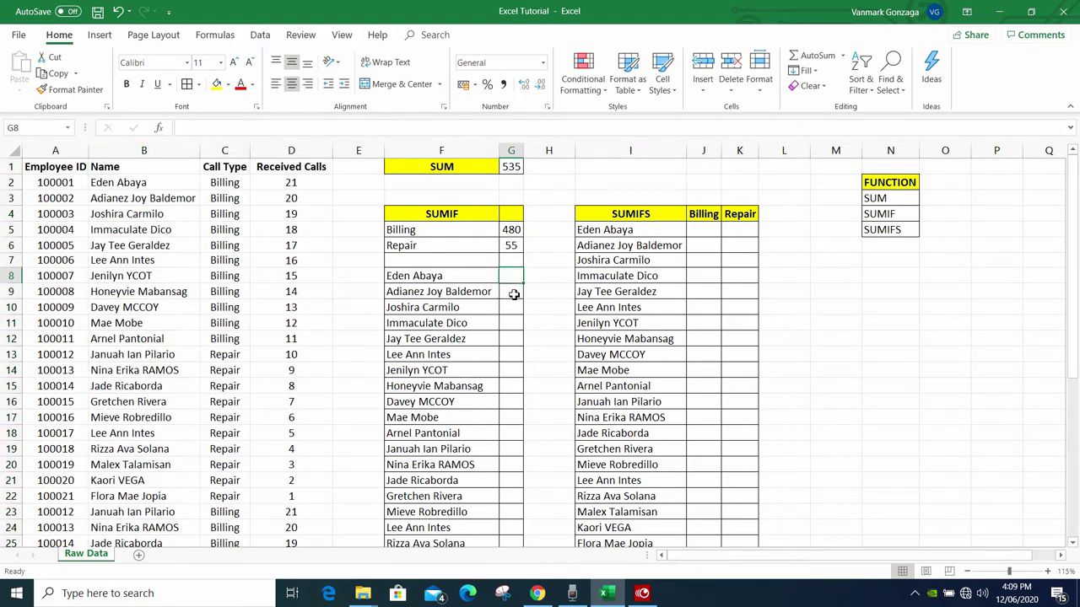
pyautogui.write('=')
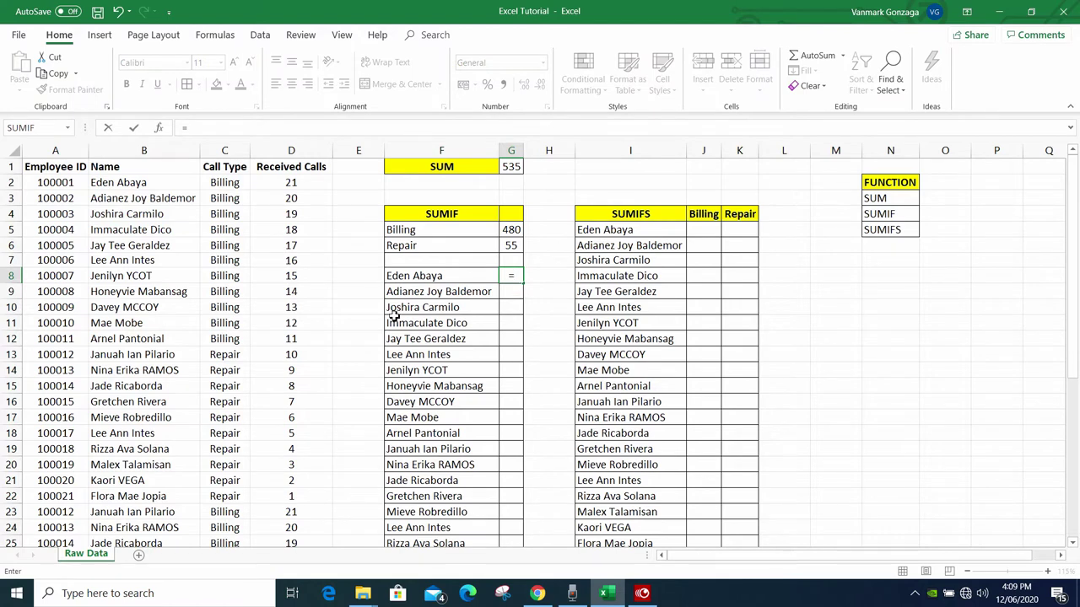
pyautogui.press('Escape')
pyautogui.click(143, 182)
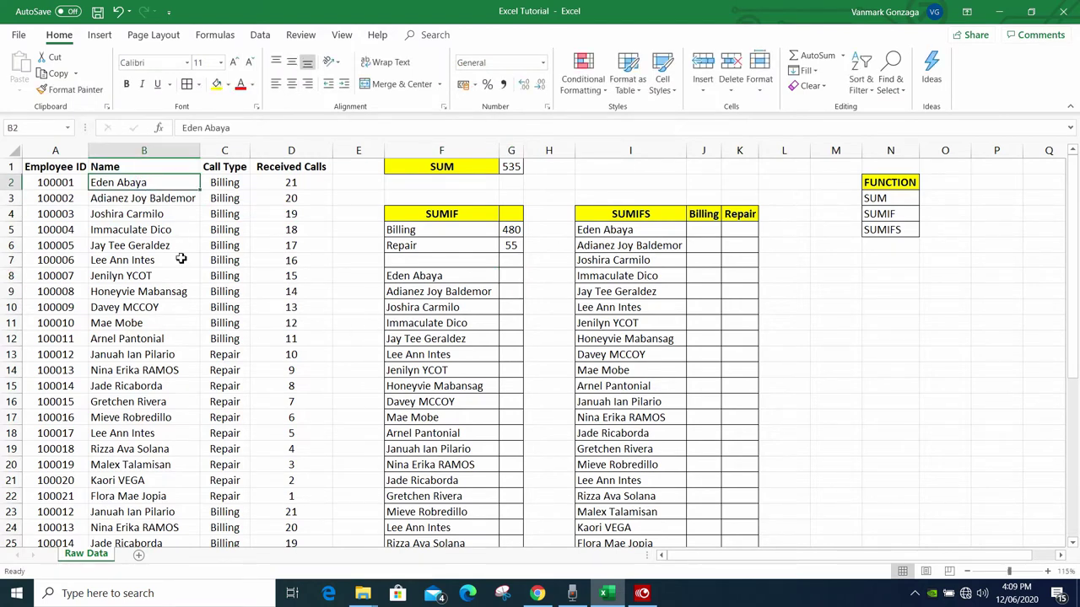
# Step: Enter the formula =SUMIF(B:B,F8,D:D) in cell G8 to total the received calls of the first listed employee
pyautogui.scroll(-3, 194, 304)
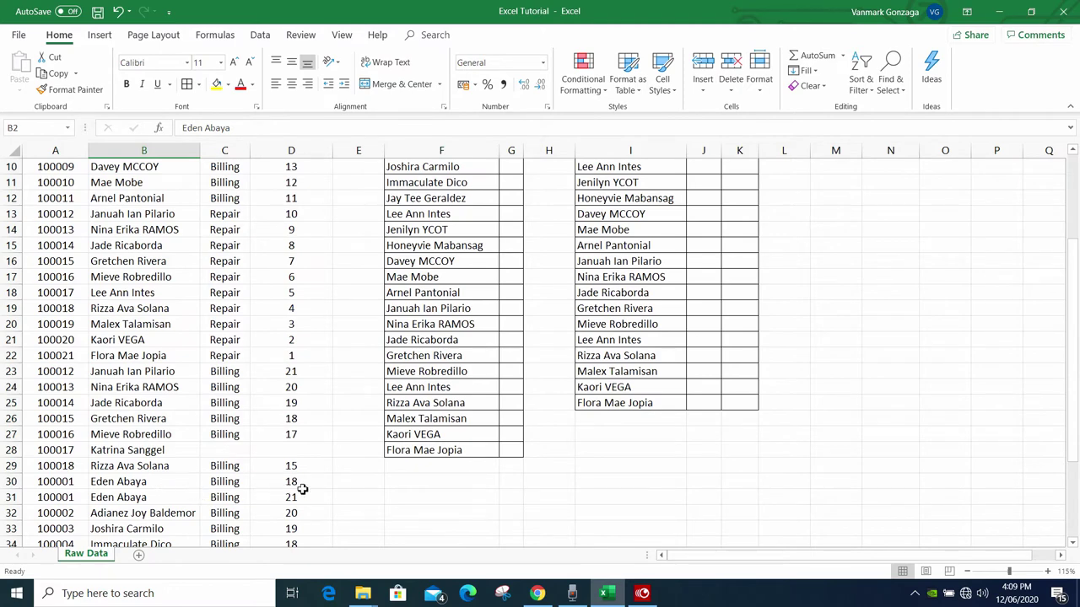
pyautogui.scroll(3, 361, 461)
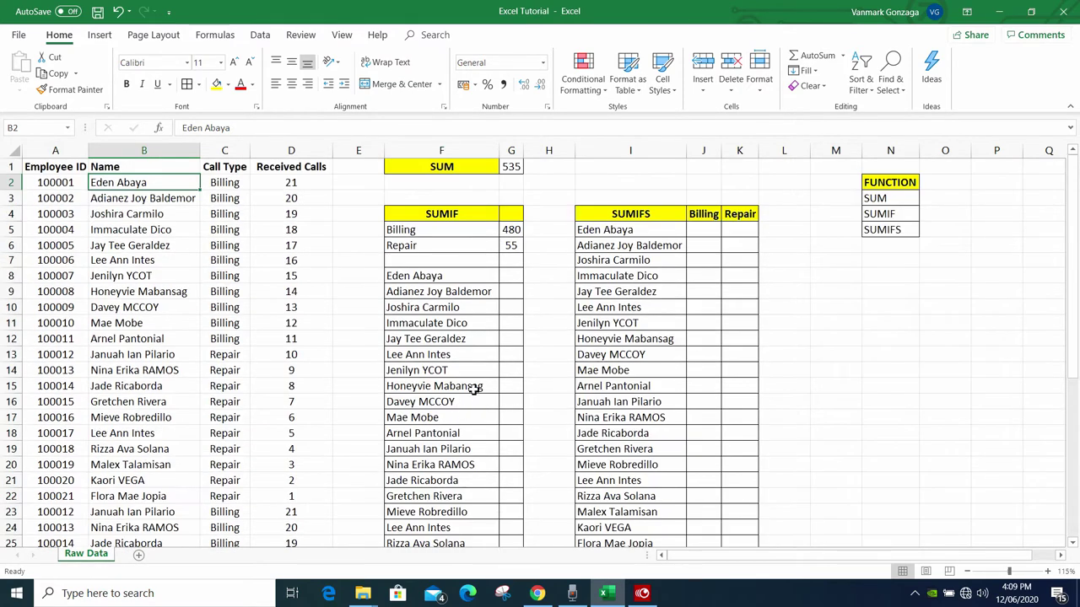
pyautogui.doubleClick(511, 277)
pyautogui.write('=sum')
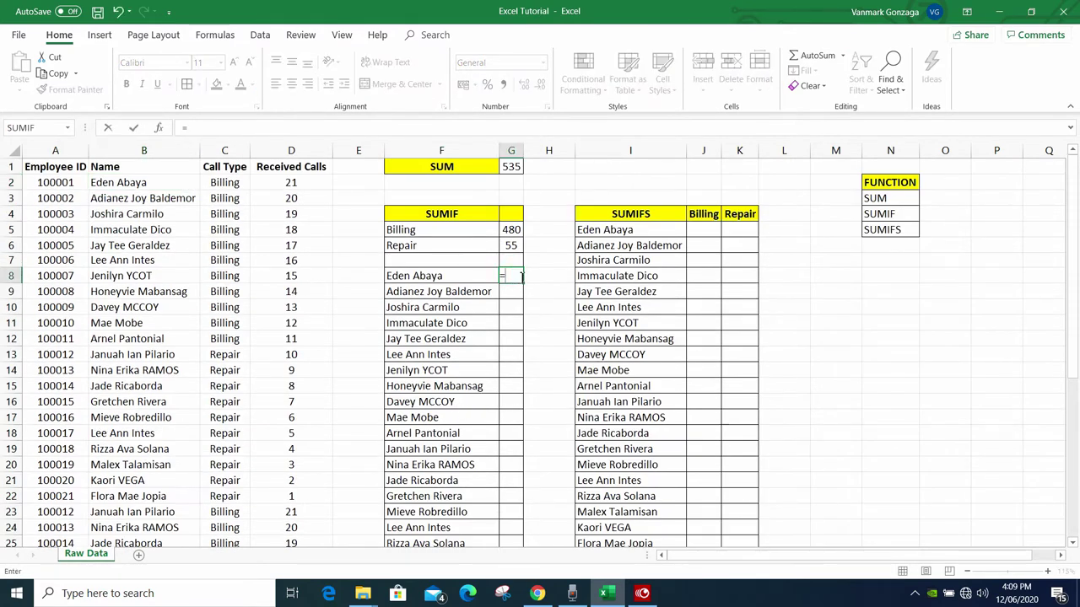
pyautogui.write('f')
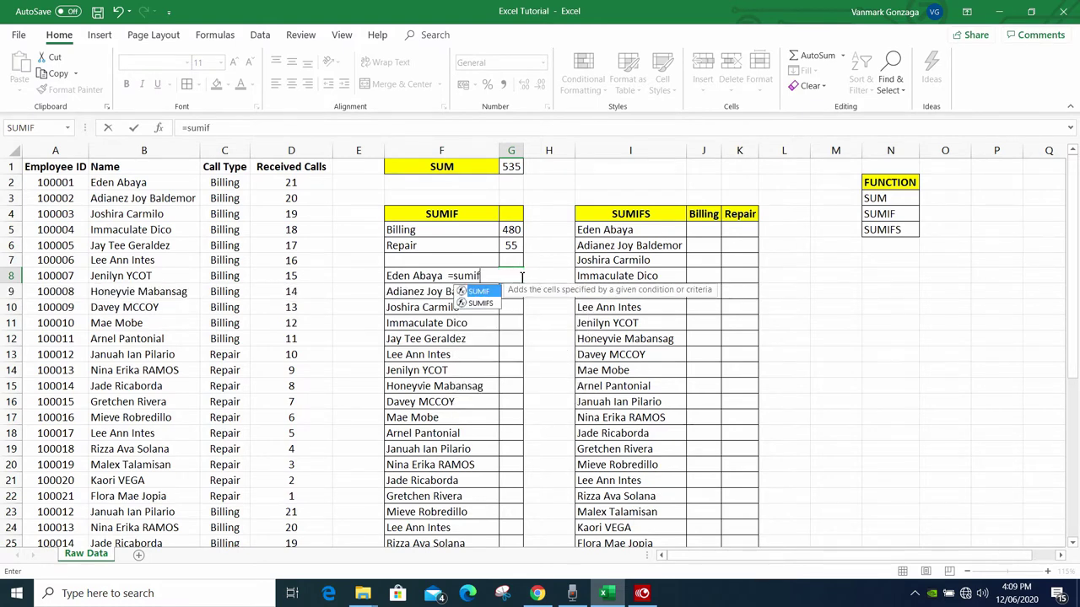
pyautogui.press('Tab')
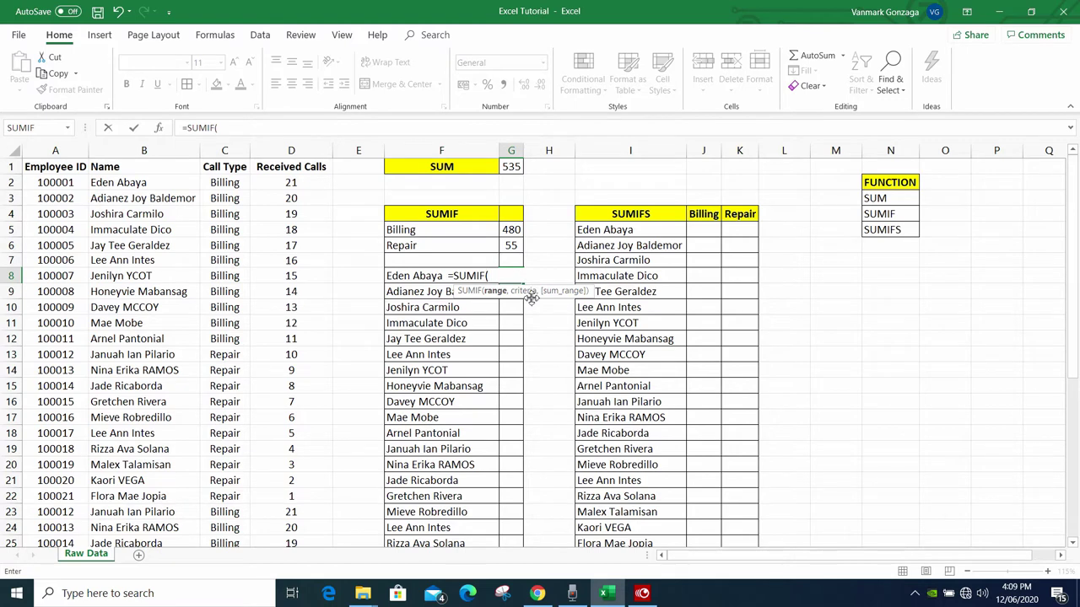
pyautogui.click(191, 151)
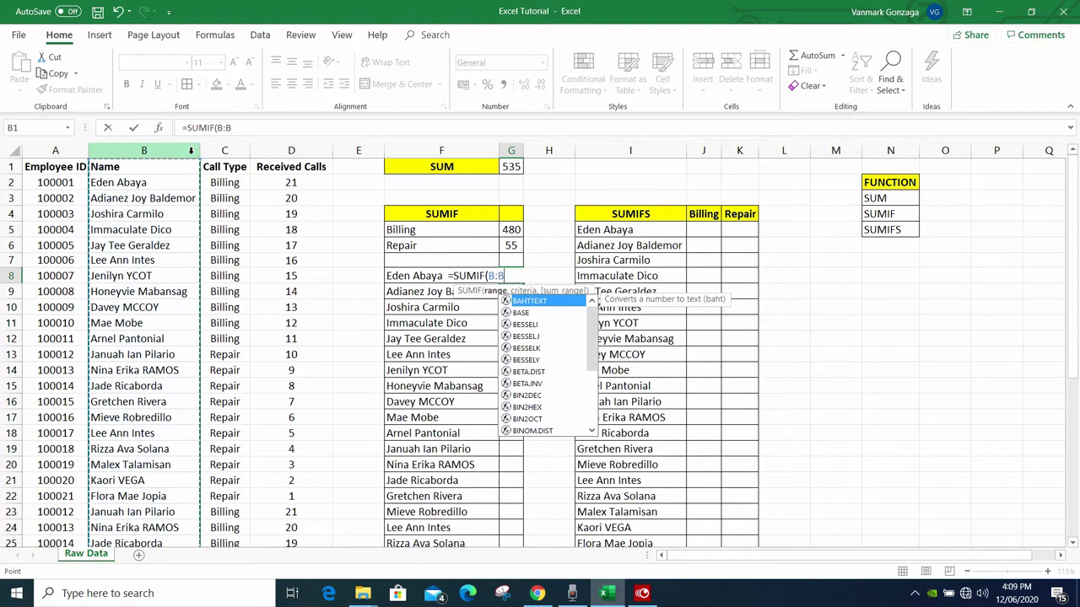
pyautogui.write(',')
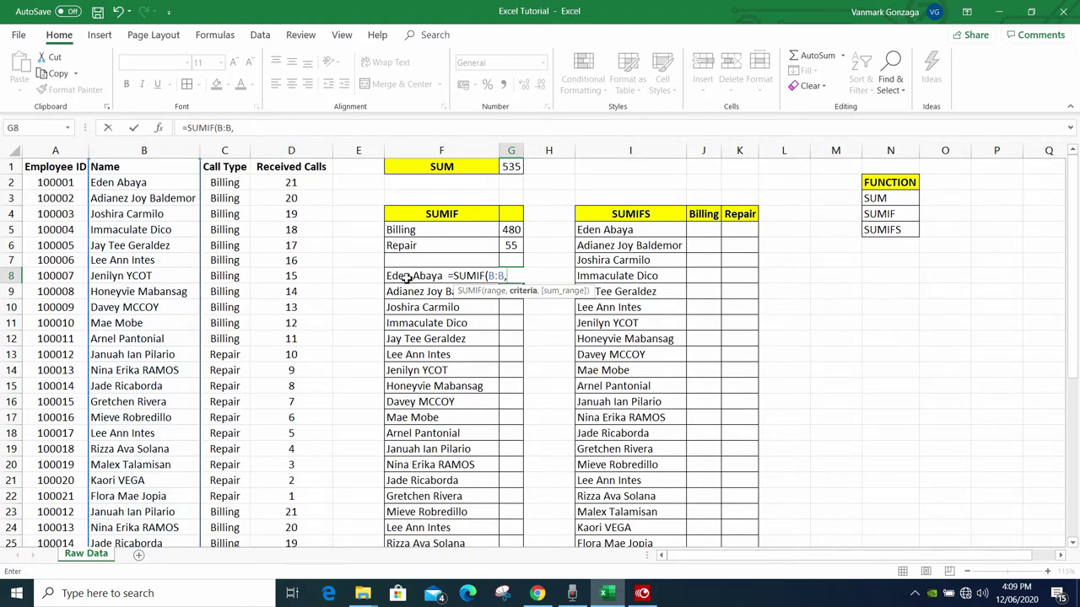
pyautogui.write('"')
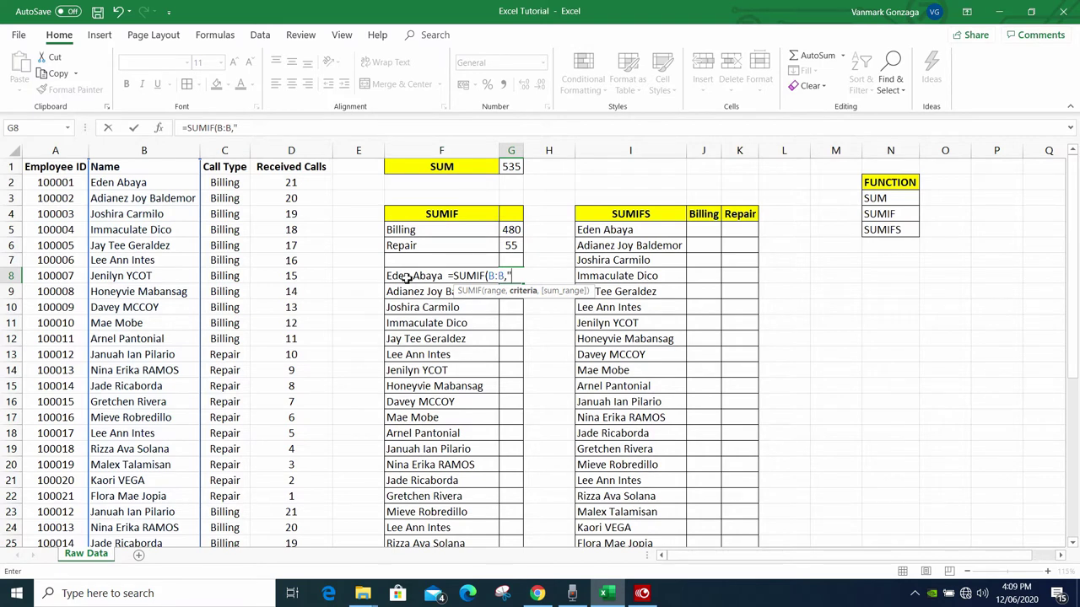
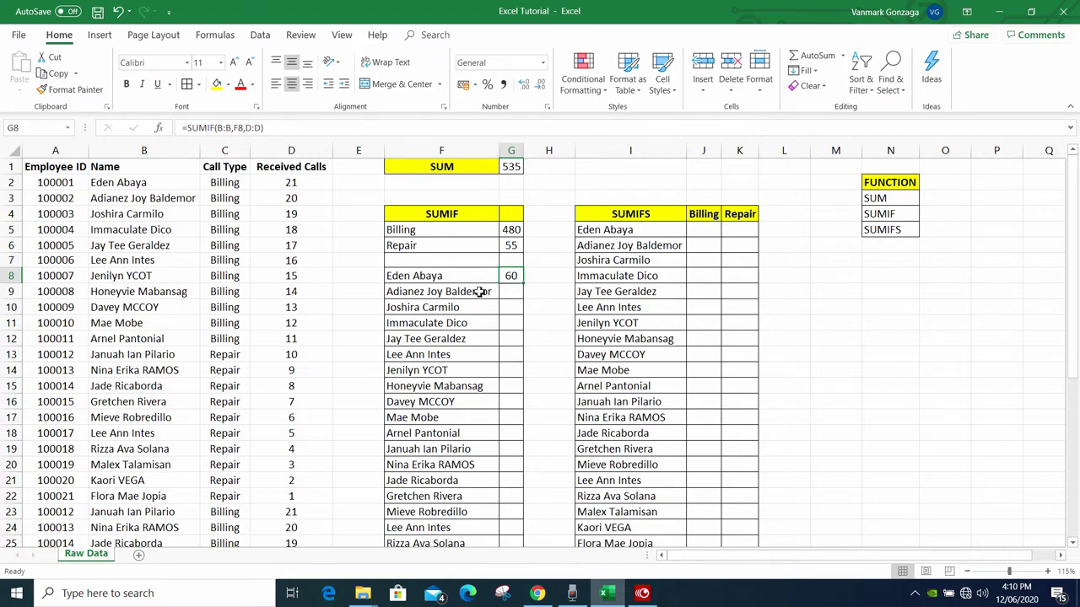
# Step: Try filling the SUMIF formula from G8 down to the last employee row, and undo the fill
pyautogui.click(481, 292)
pyautogui.scroll(-3, 502, 360)
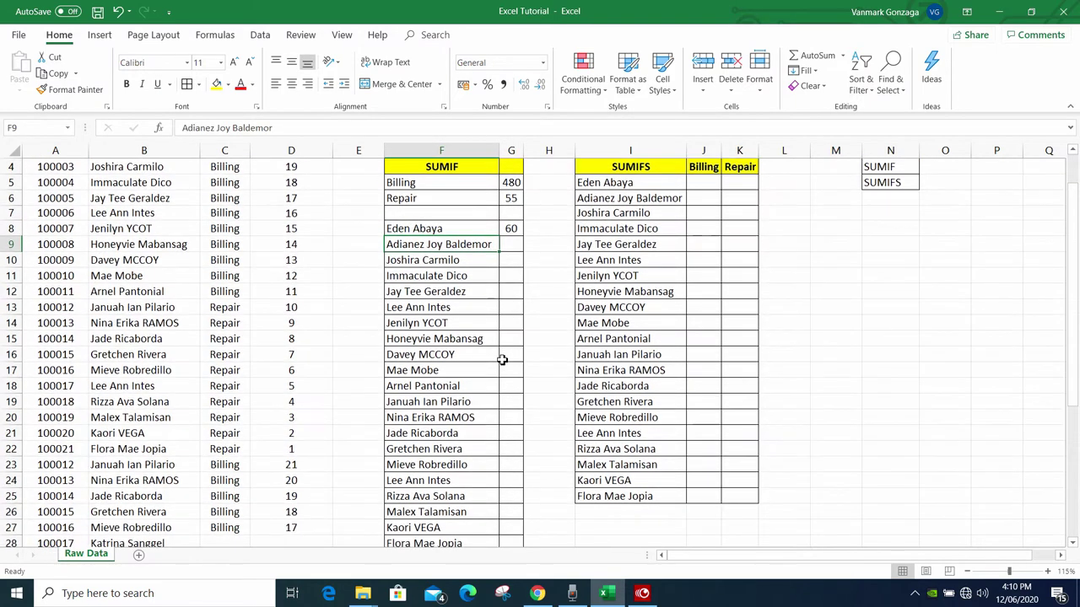
pyautogui.scroll(2, 501, 361)
pyautogui.click(514, 228)
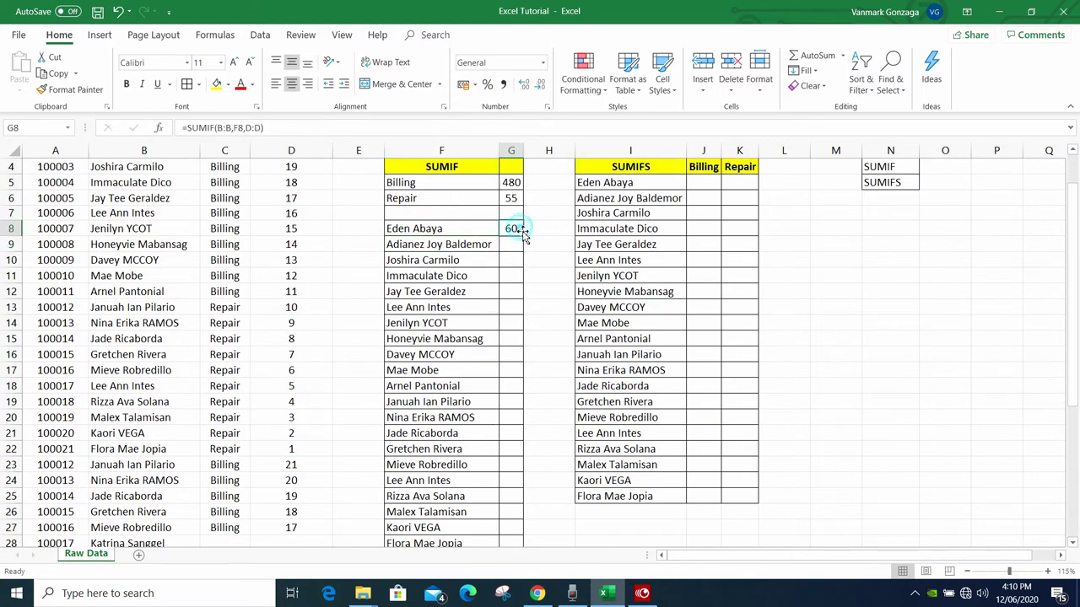
pyautogui.doubleClick(524, 237)
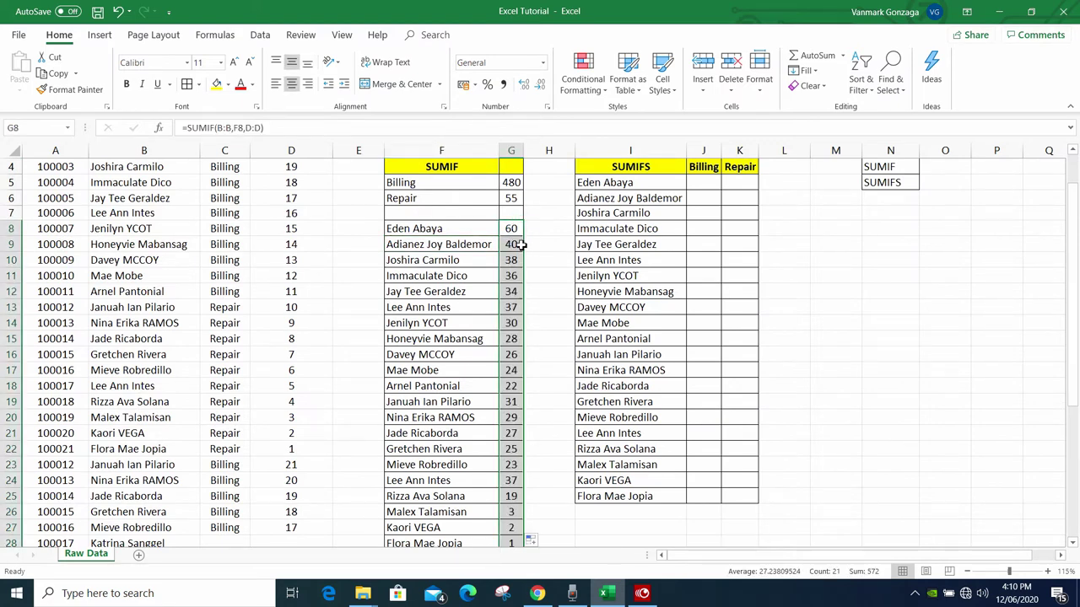
pyautogui.scroll(-1, 517, 403)
pyautogui.scroll(1, 519, 338)
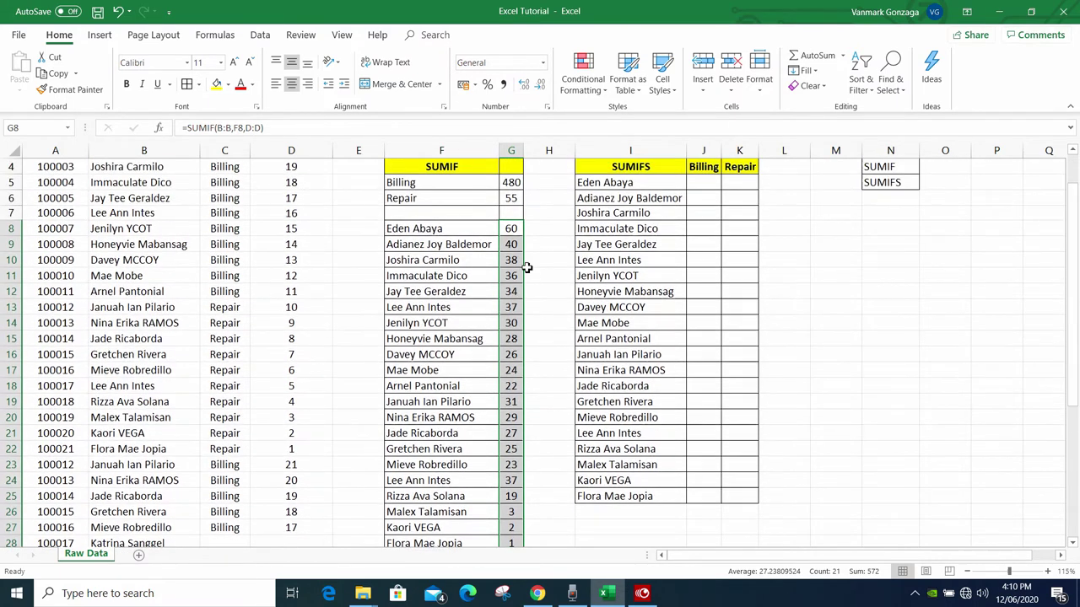
pyautogui.hotkey('ctrl', 'z')
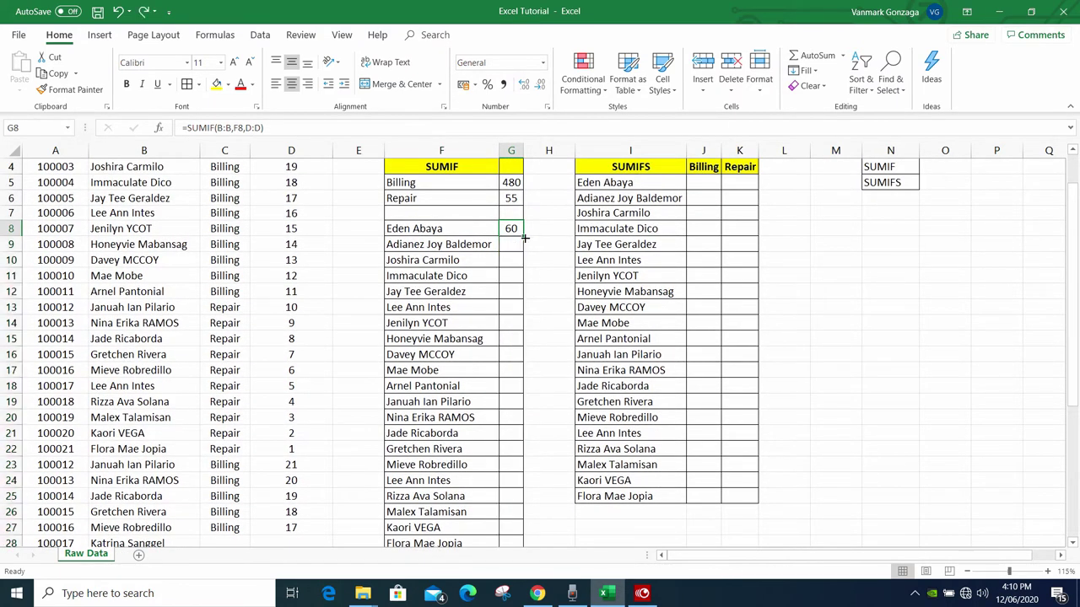
# Step: Try both a full fill and a partial fill to G17 of the G8 formula, undoing each one
pyautogui.doubleClick(524, 237)
pyautogui.hotkey('ctrl', 'z')
pyautogui.moveTo(523, 237); pyautogui.dragTo(524, 376)
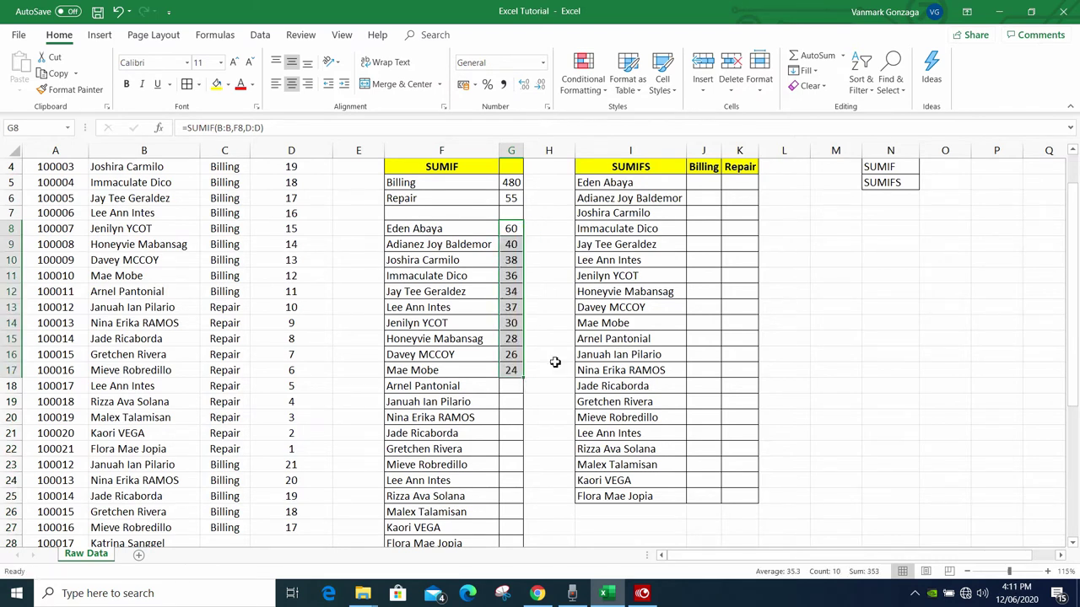
pyautogui.hotkey('ctrl', 'z')
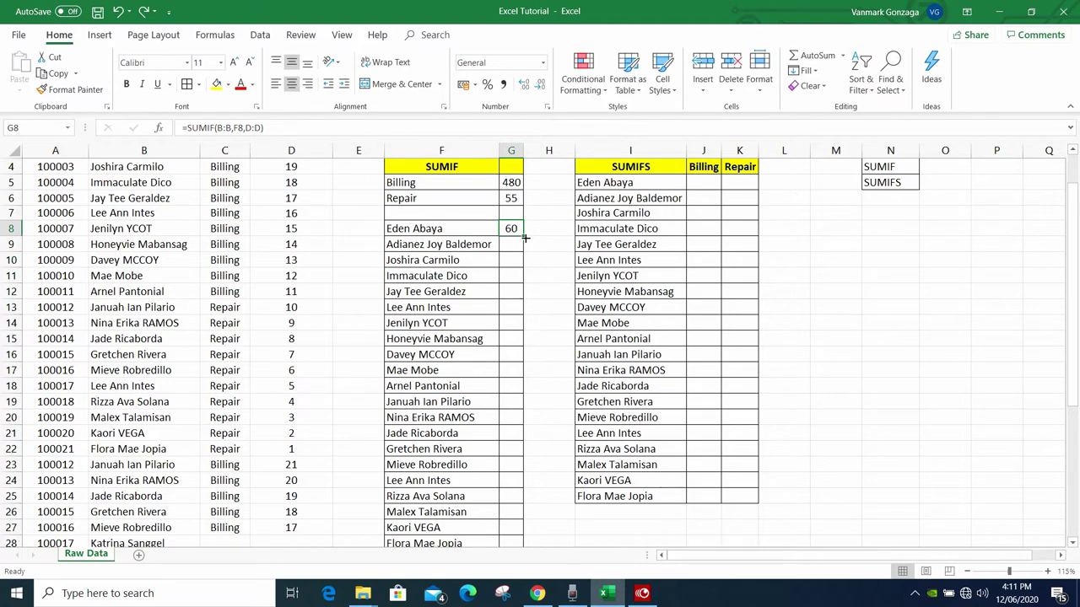
pyautogui.doubleClick(524, 238)
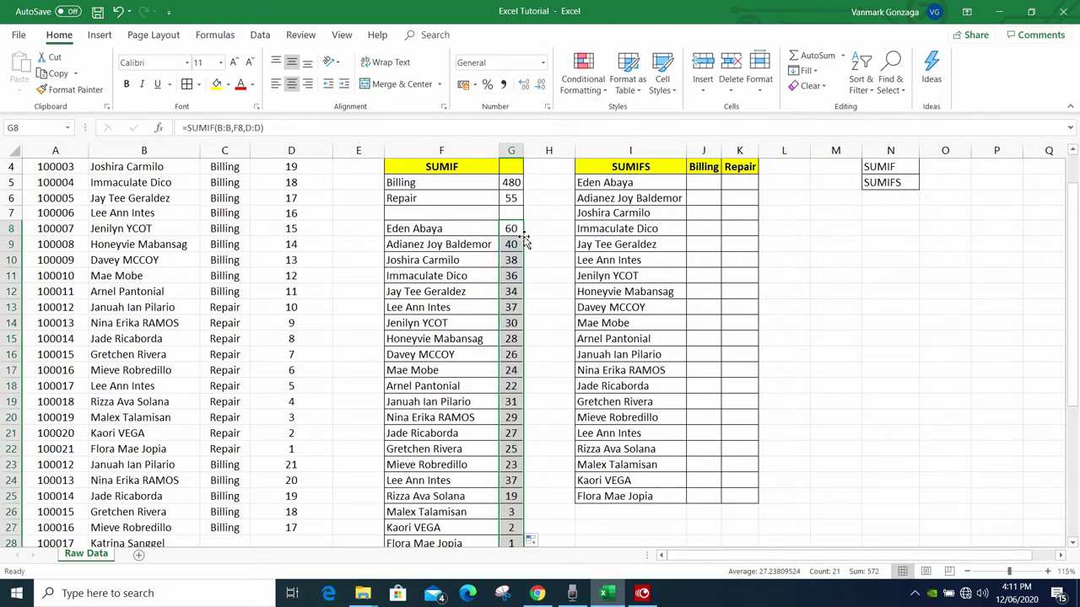
pyautogui.hotkey('ctrl', 'z')
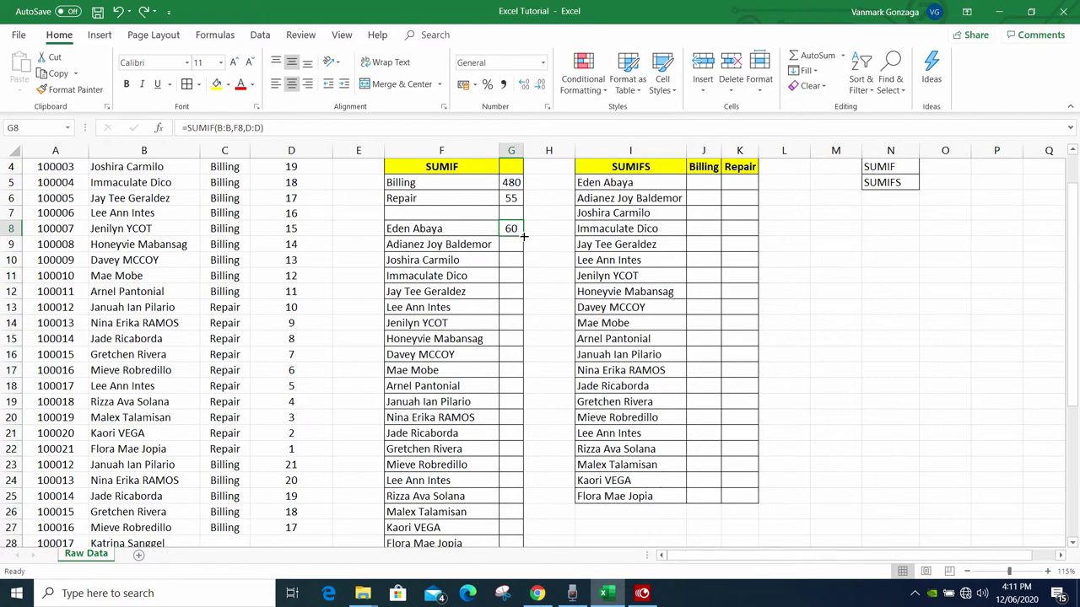
# Step: Fill the SUMIF formula from G8 down to G28 beside every employee in the SUMIF table
pyautogui.doubleClick(523, 236)
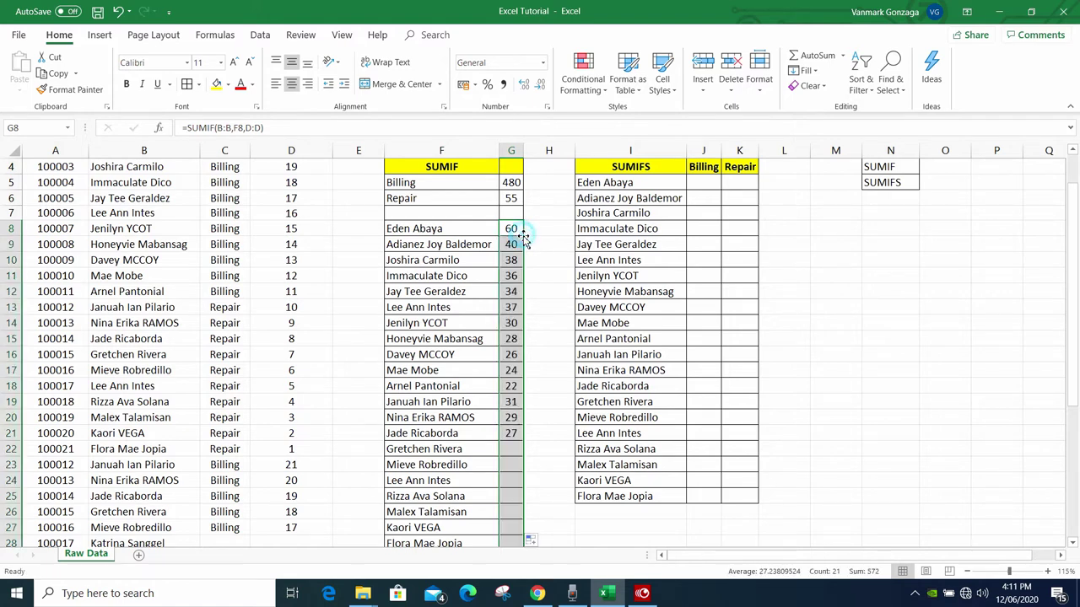
pyautogui.scroll(-3, 532, 387)
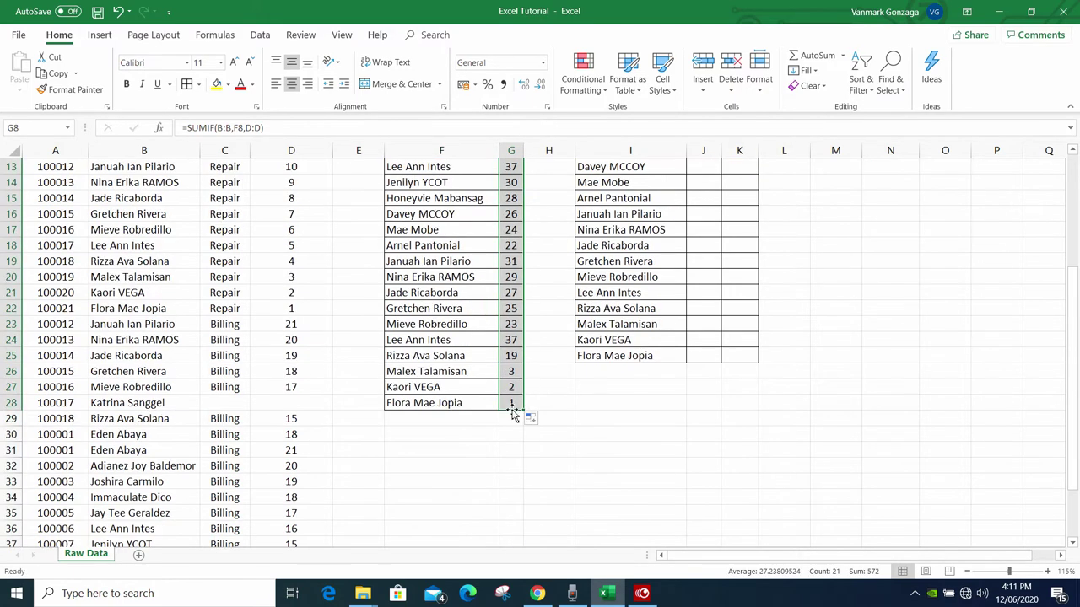
pyautogui.scroll(2, 523, 388)
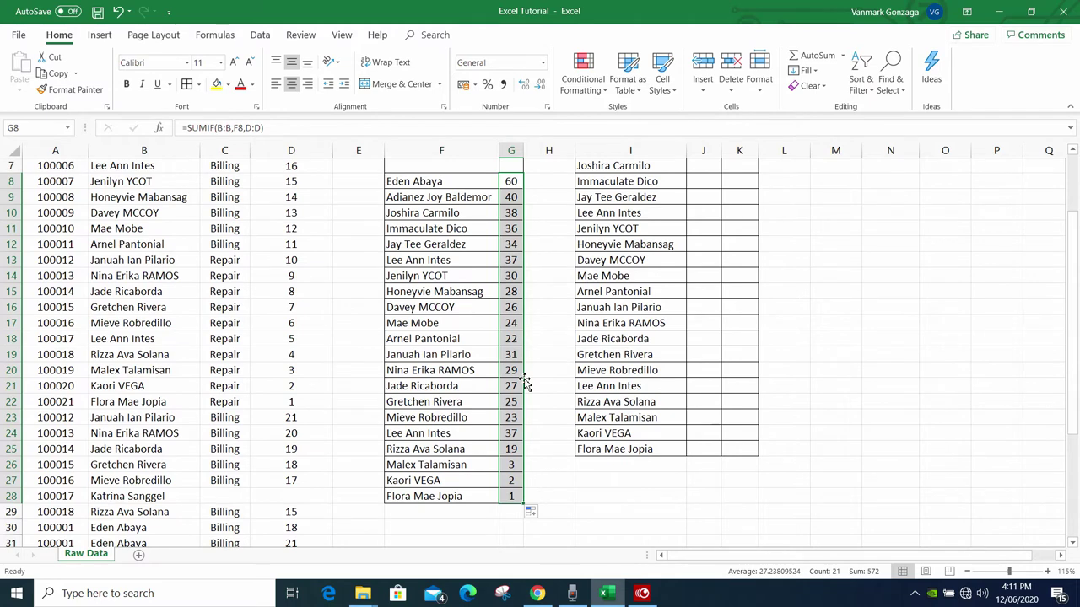
pyautogui.scroll(1, 524, 383)
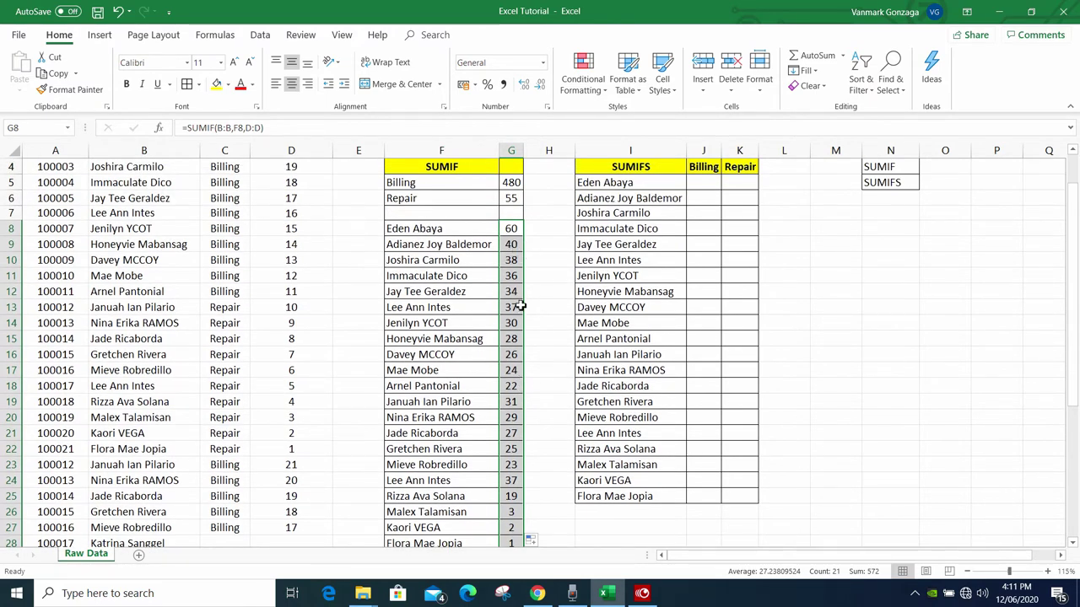
pyautogui.scroll(1, 511, 308)
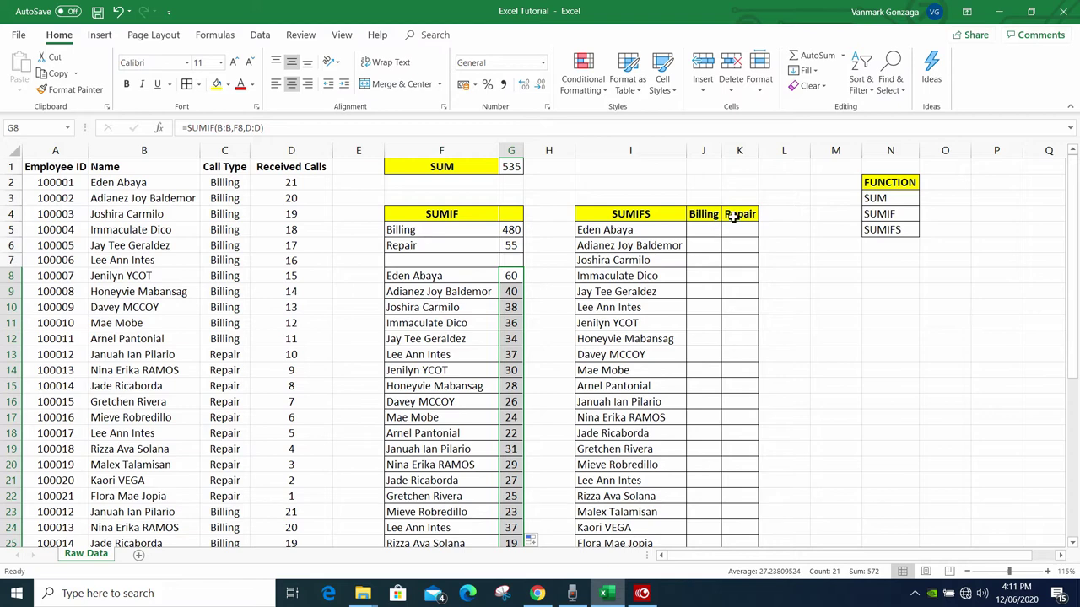
# Step: Start a SUMIFS formula in cell J5 under Billing with the Received Calls column D:D as the sum range
pyautogui.click(702, 231)
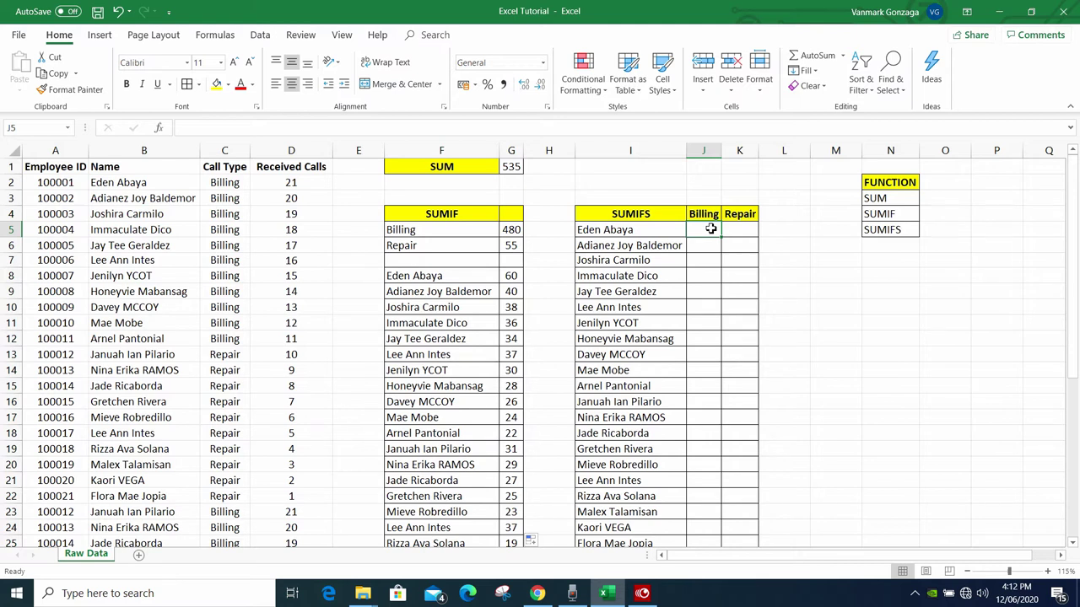
pyautogui.write('=')
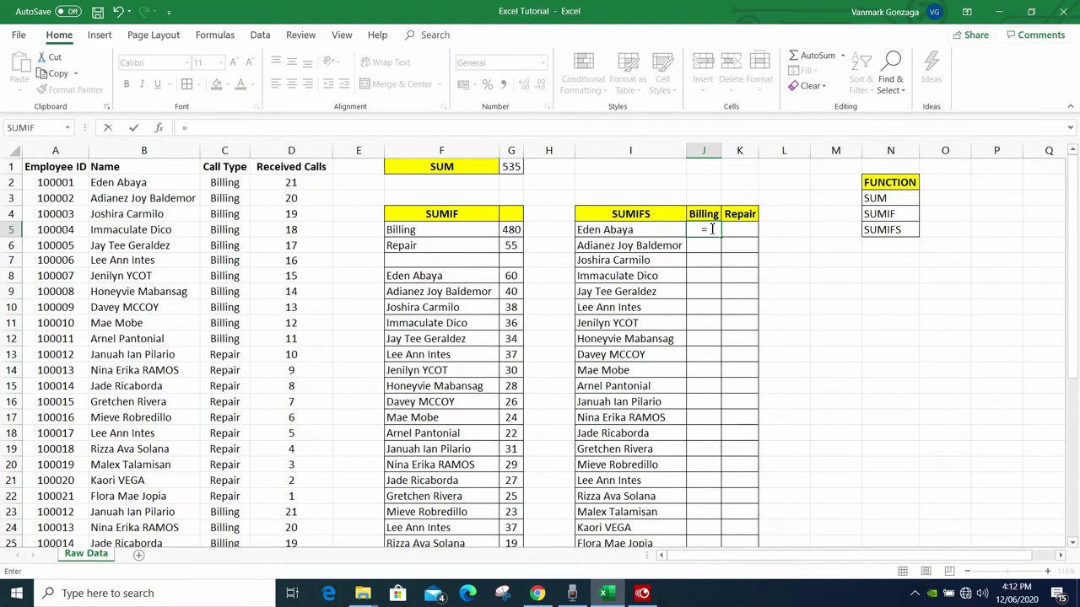
pyautogui.write('sumif')
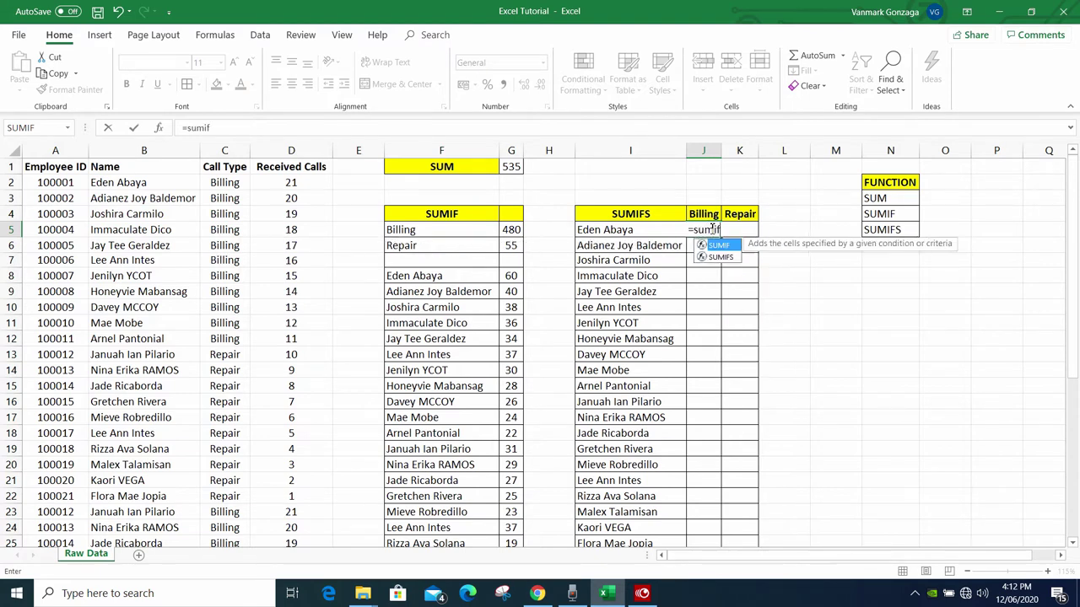
pyautogui.doubleClick(721, 257)
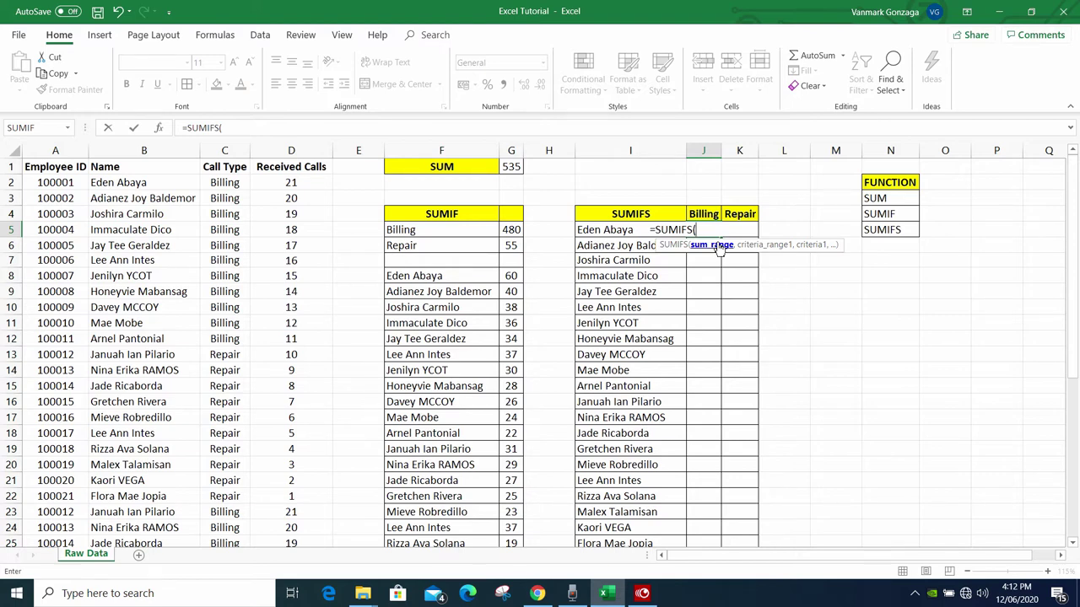
pyautogui.click(313, 151)
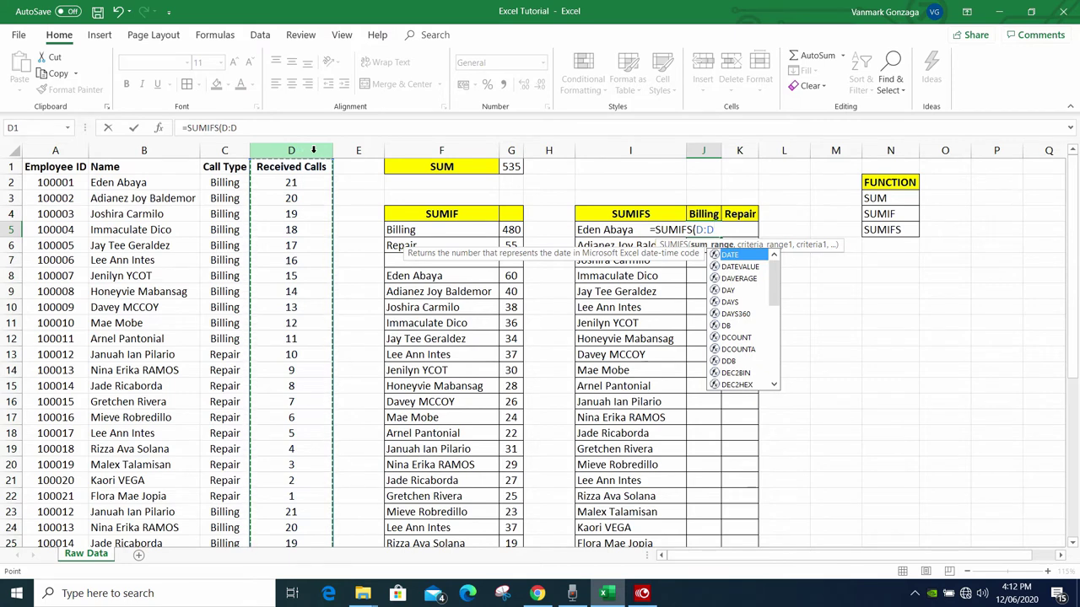
pyautogui.write(',')
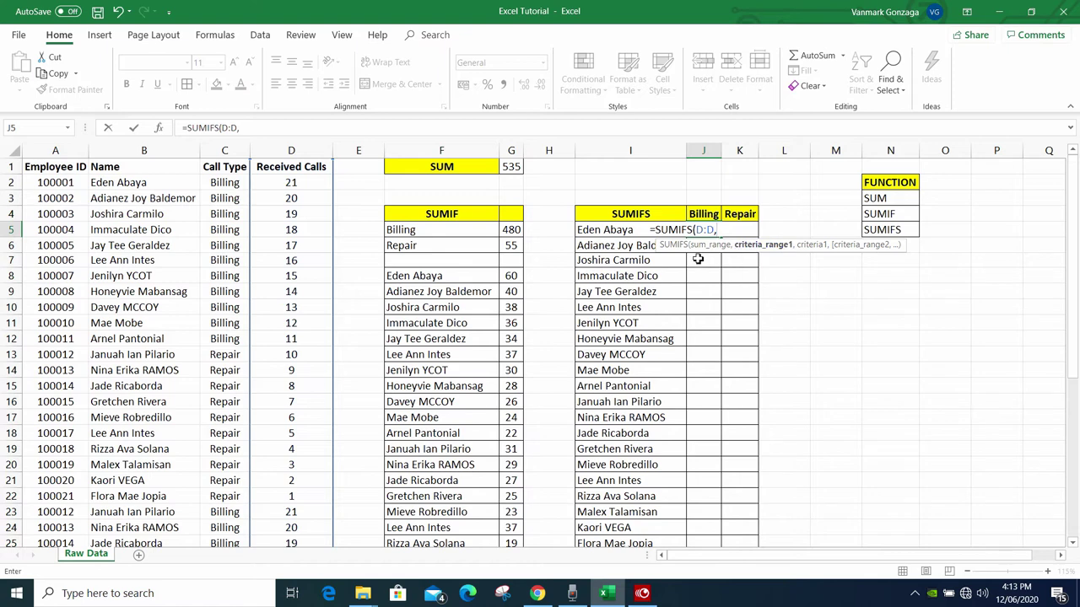
# Step: Add the Name column B:B as the first criteria range and cell I5 as its criterion in the J5 SUMIFS formula
pyautogui.click(172, 151)
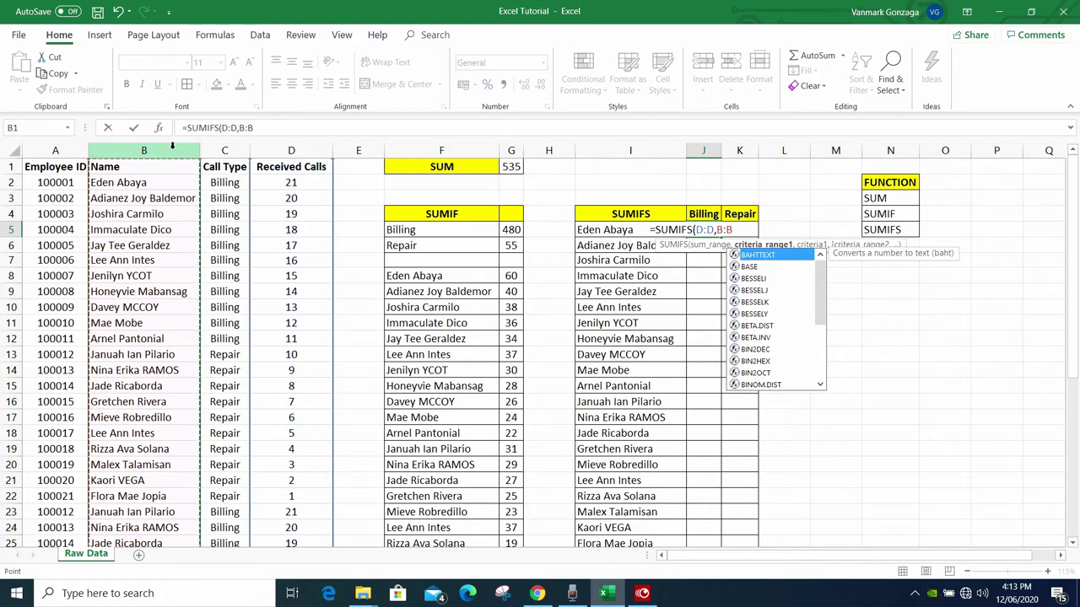
pyautogui.write(',')
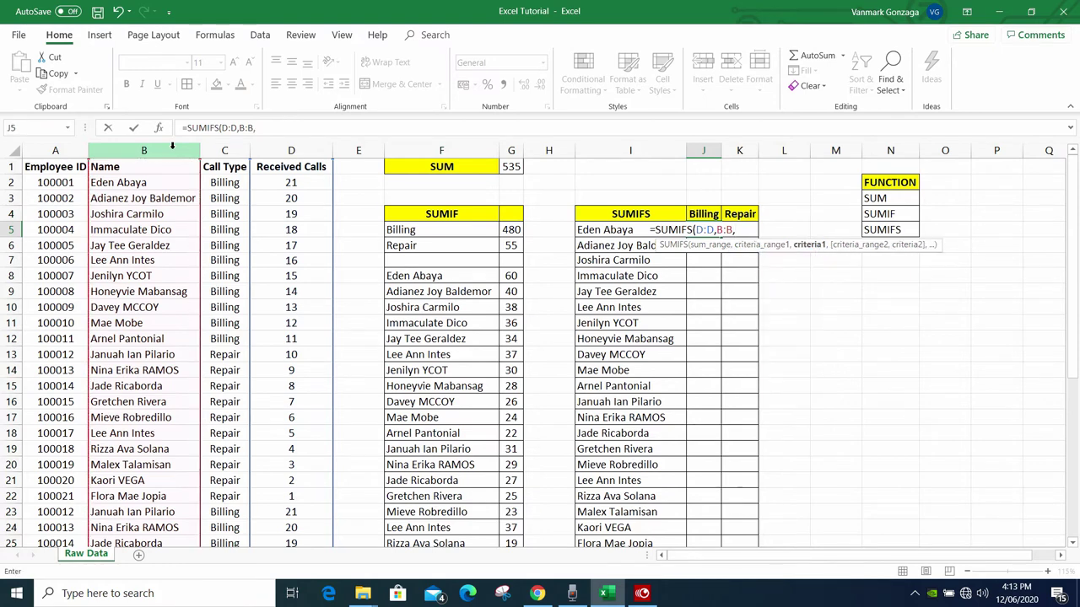
pyautogui.click(631, 230)
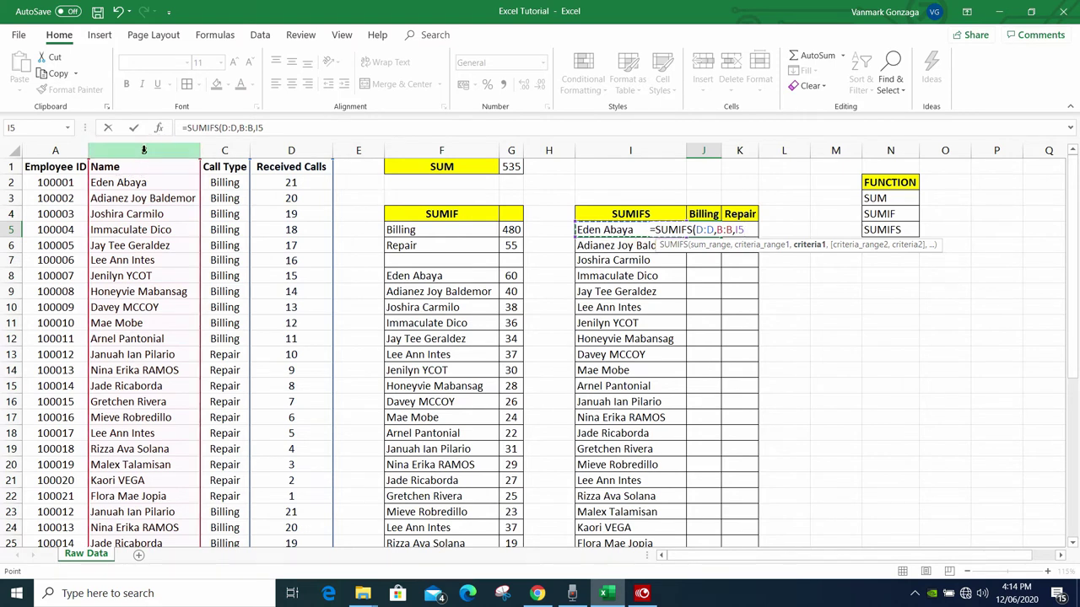
pyautogui.write(',')
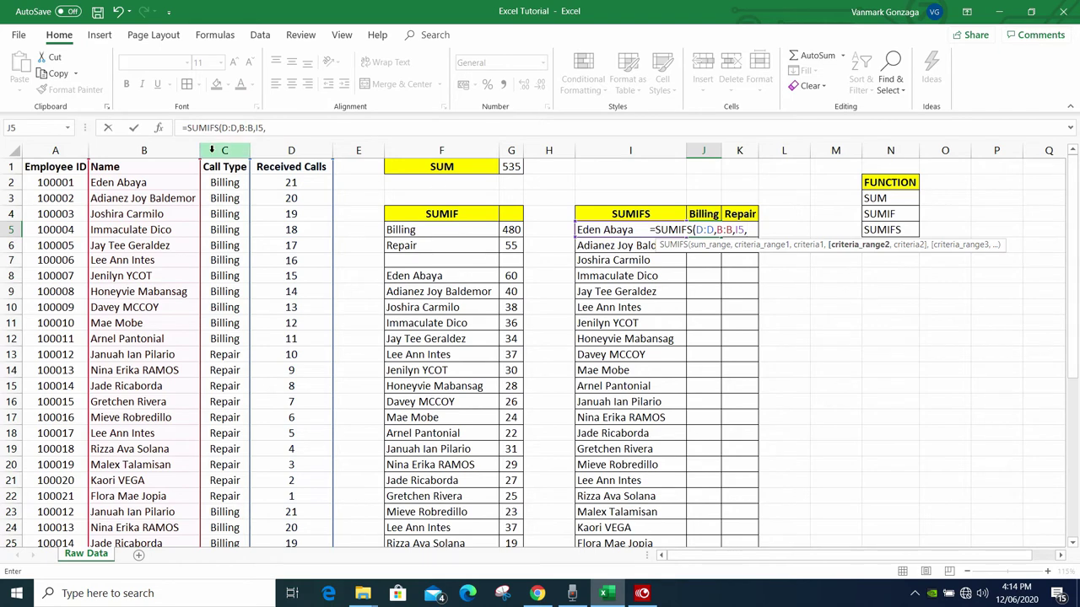
# Step: Complete the J5 formula with the Call Type column C:C as the second criteria range and "Billing" as its criterion
pyautogui.click(222, 150)
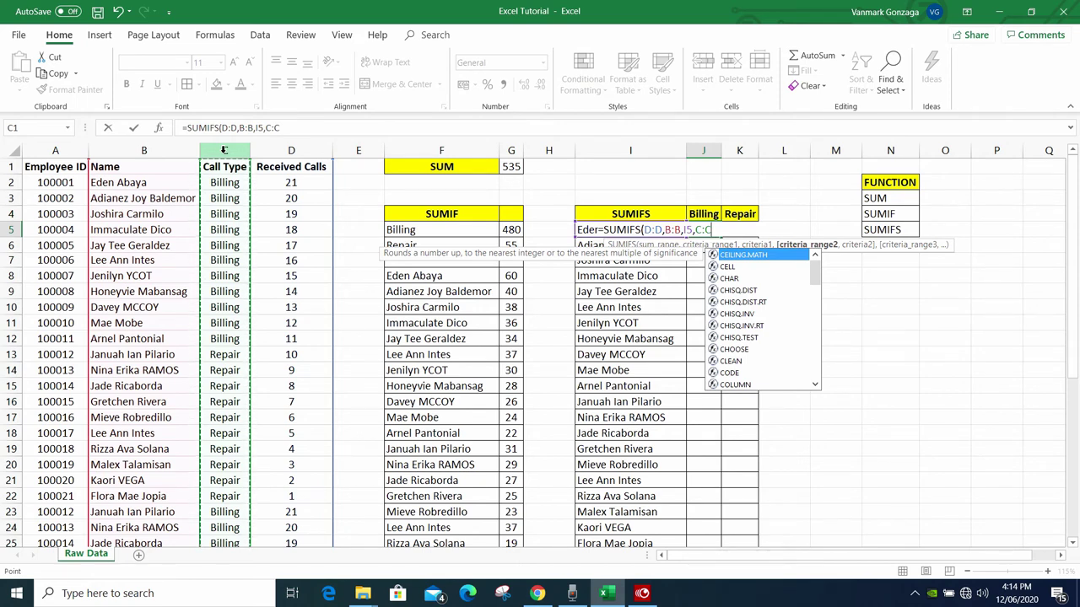
pyautogui.write(',')
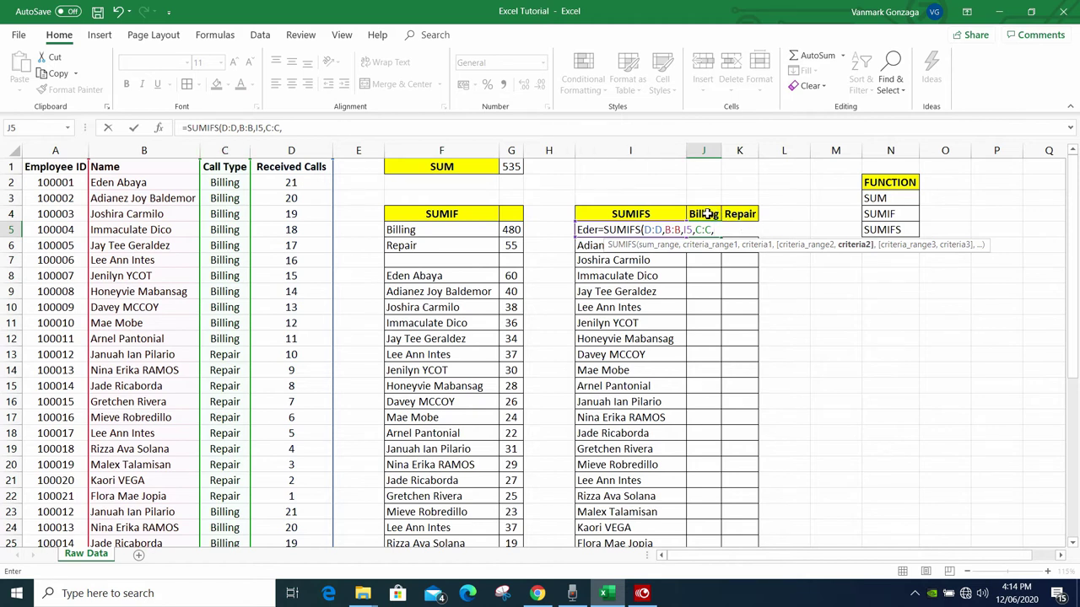
pyautogui.write('"Billinh')
pyautogui.press('BackSpace')
pyautogui.write('g"')
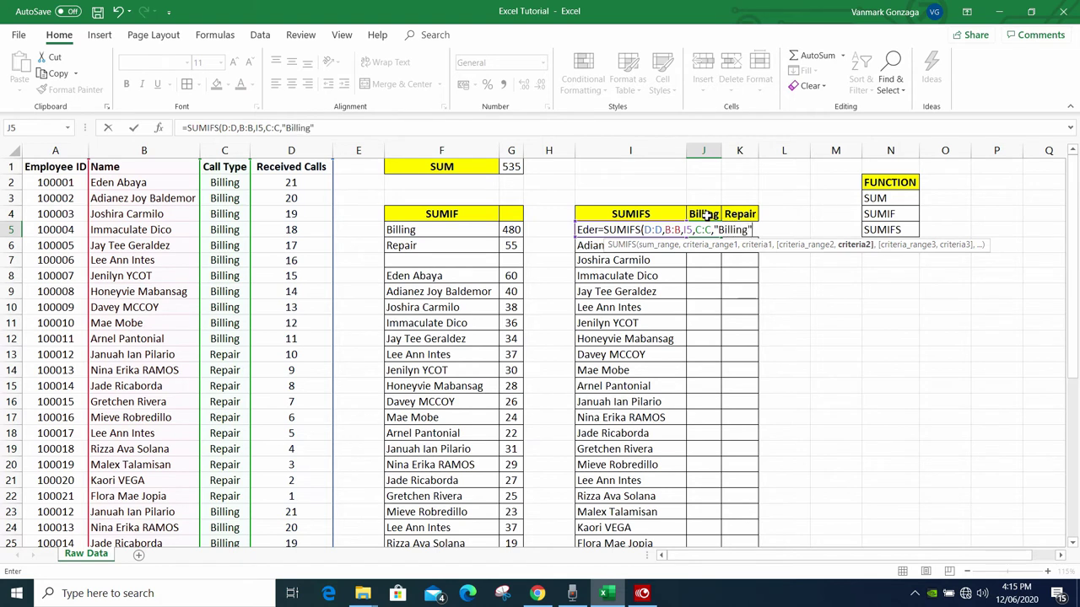
pyautogui.write(')')
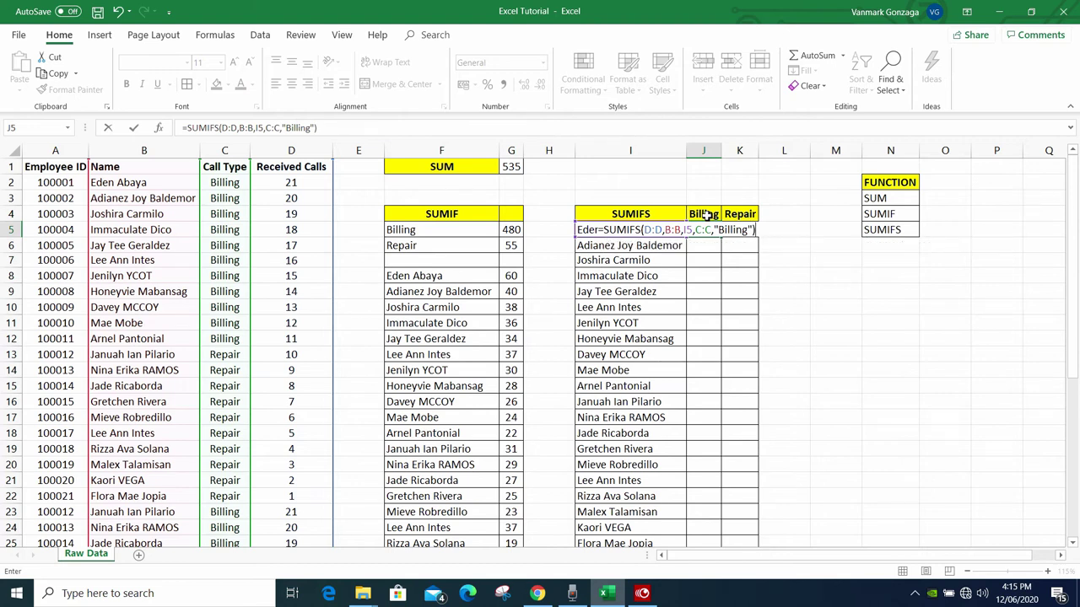
pyautogui.press('Return')
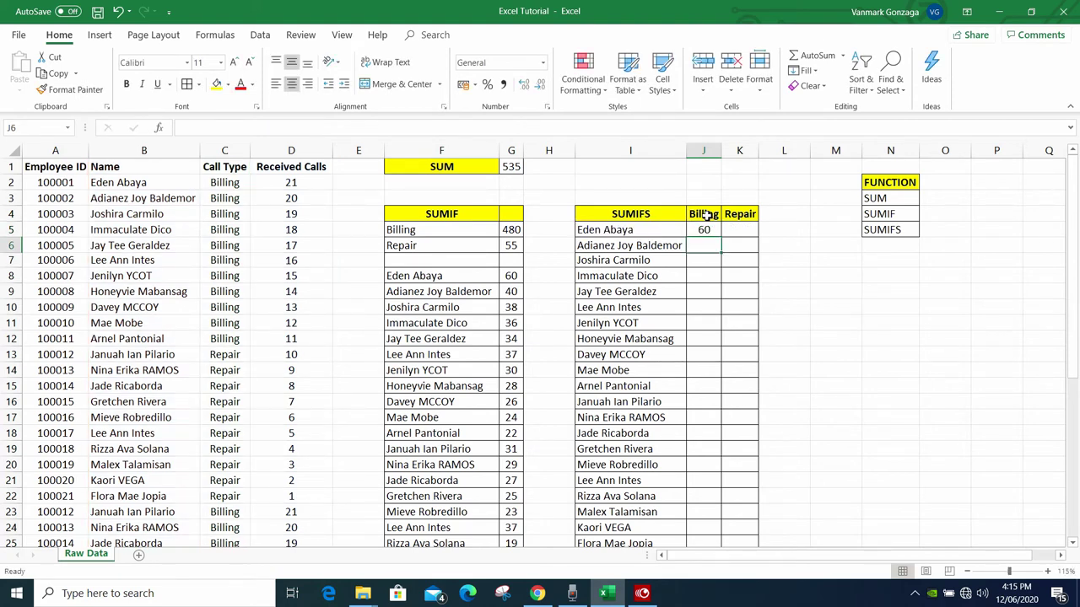
# Step: Fill the Billing SUMIFS formula from J5 down to J25 beside every employee in the SUMIFS table
pyautogui.click(712, 234)
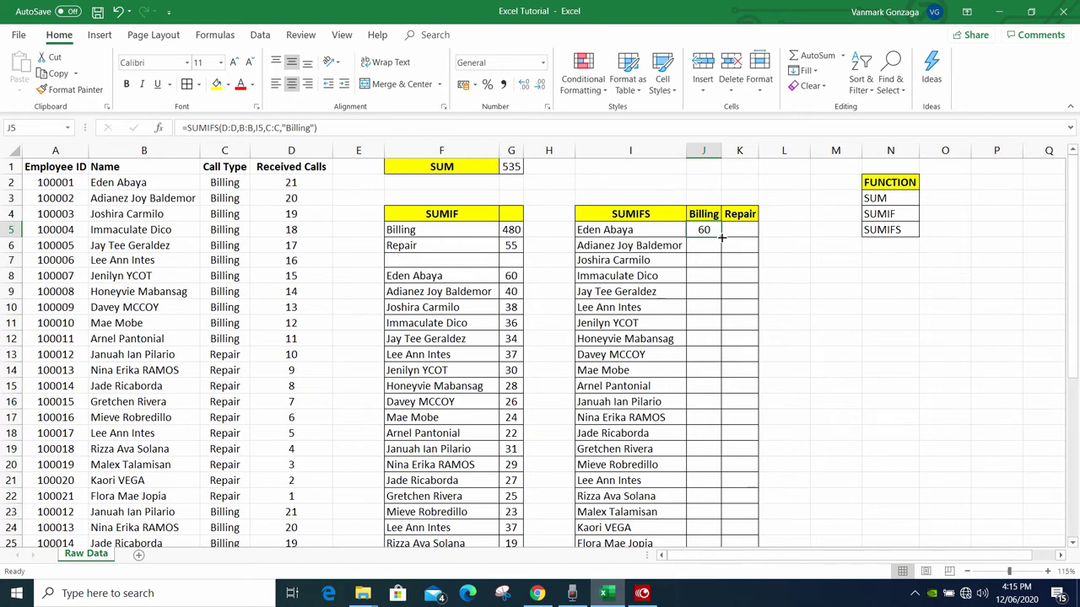
pyautogui.doubleClick(721, 238)
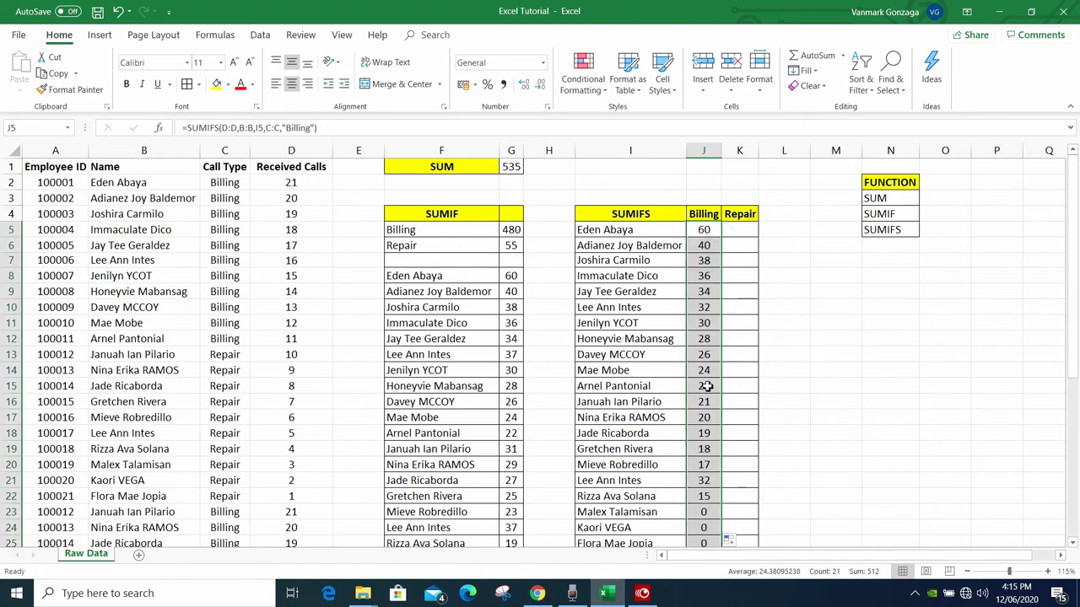
pyautogui.scroll(-4, 707, 386)
pyautogui.scroll(3, 708, 388)
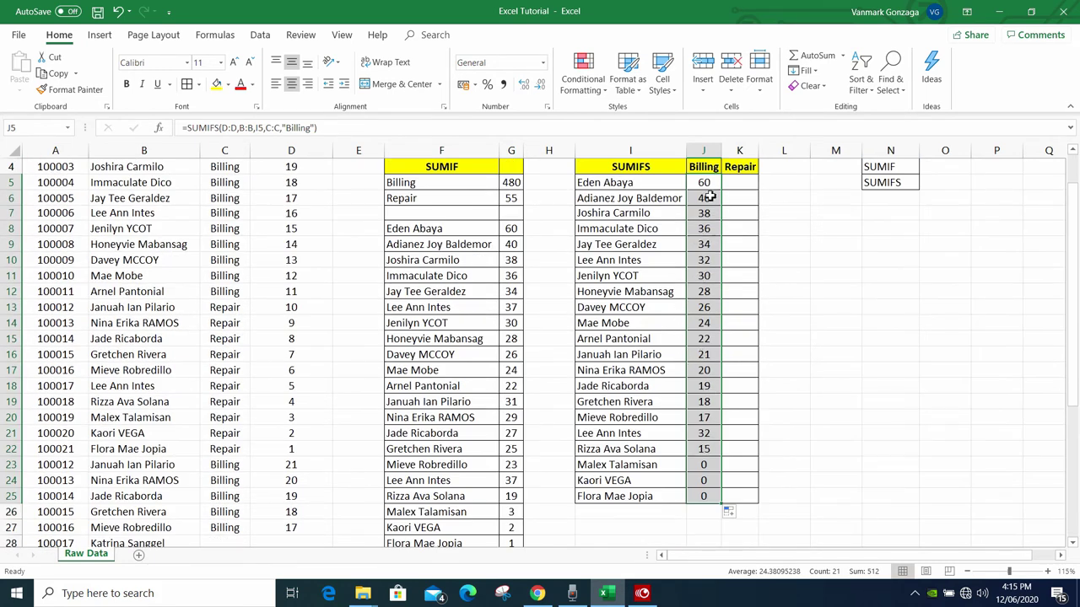
# Step: Inspect the filled SUMIFS formula in cell J6 to check its ranges and criteria, leaving the cell without editing it
pyautogui.click(679, 205)
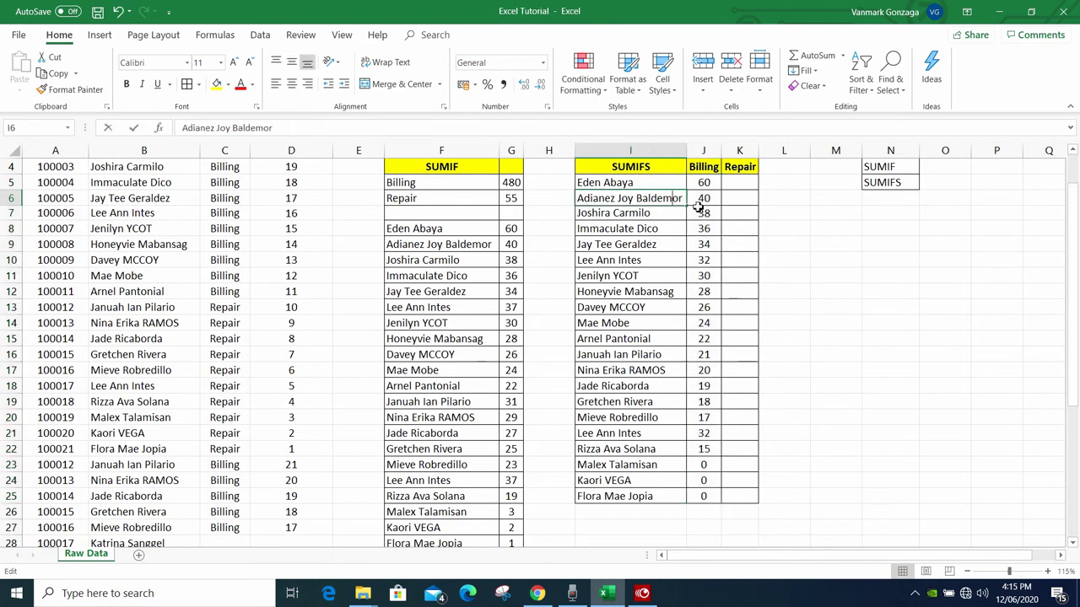
pyautogui.scroll(3, 692, 270)
pyautogui.doubleClick(709, 246)
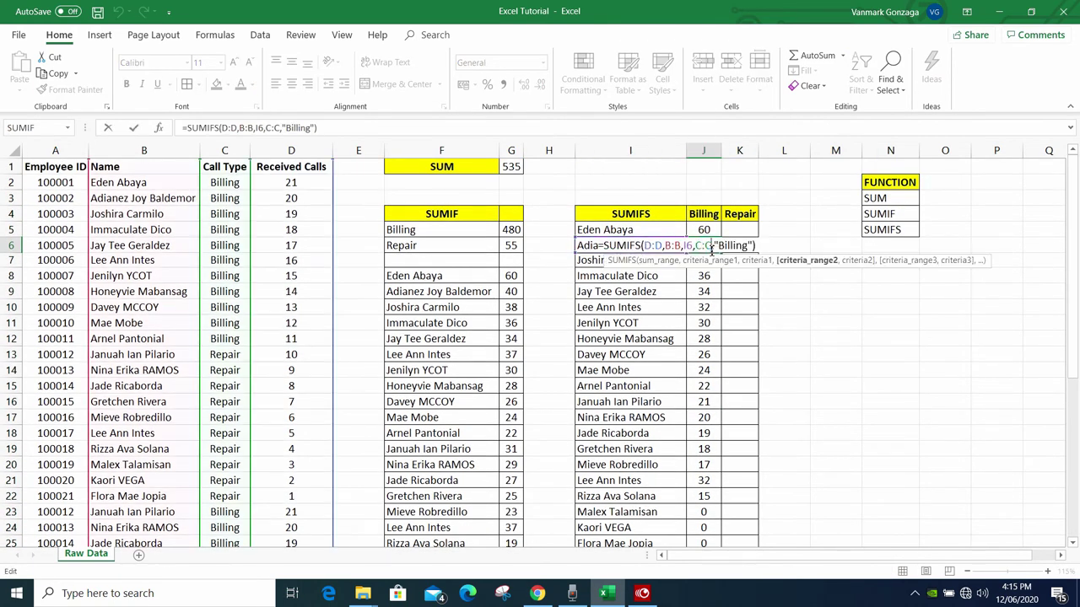
pyautogui.press('Escape')
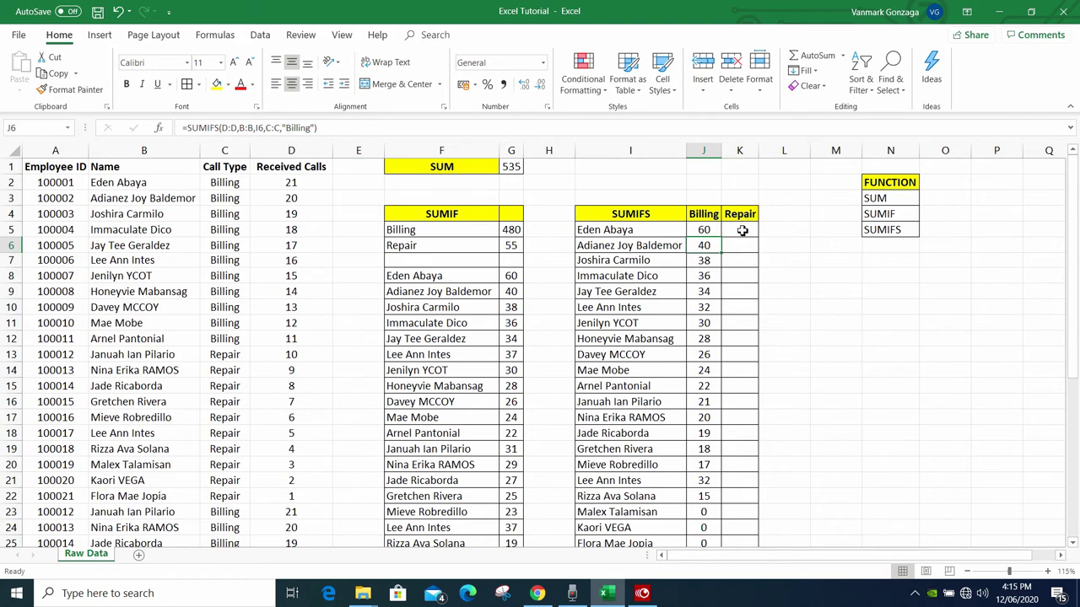
# Step: Start a SUMIFS formula in cell K5 under Repair with the Received Calls column D:D as the sum range
pyautogui.click(742, 230)
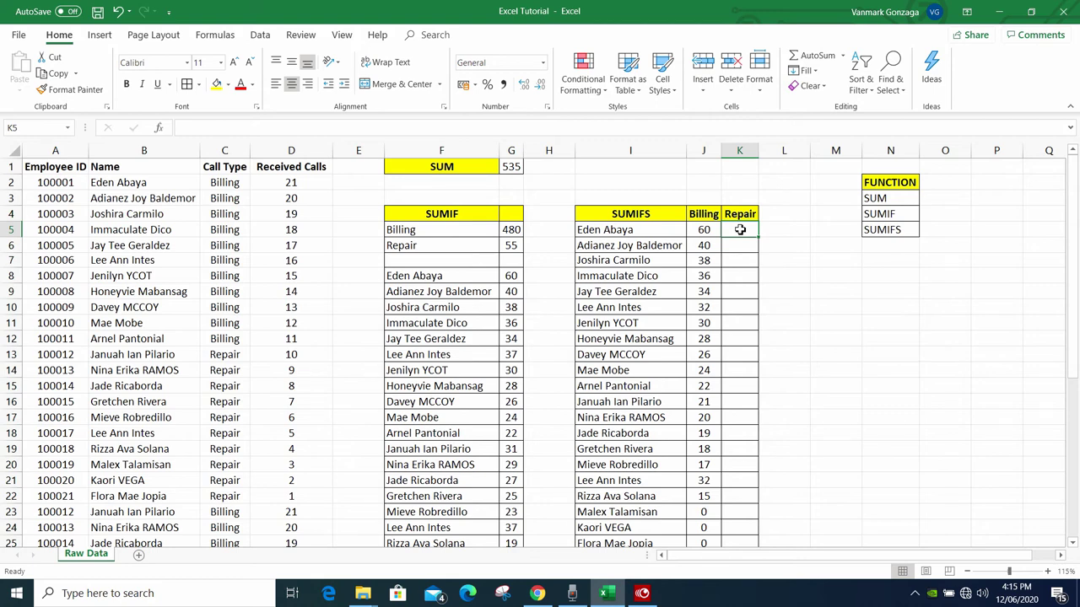
pyautogui.write('=')
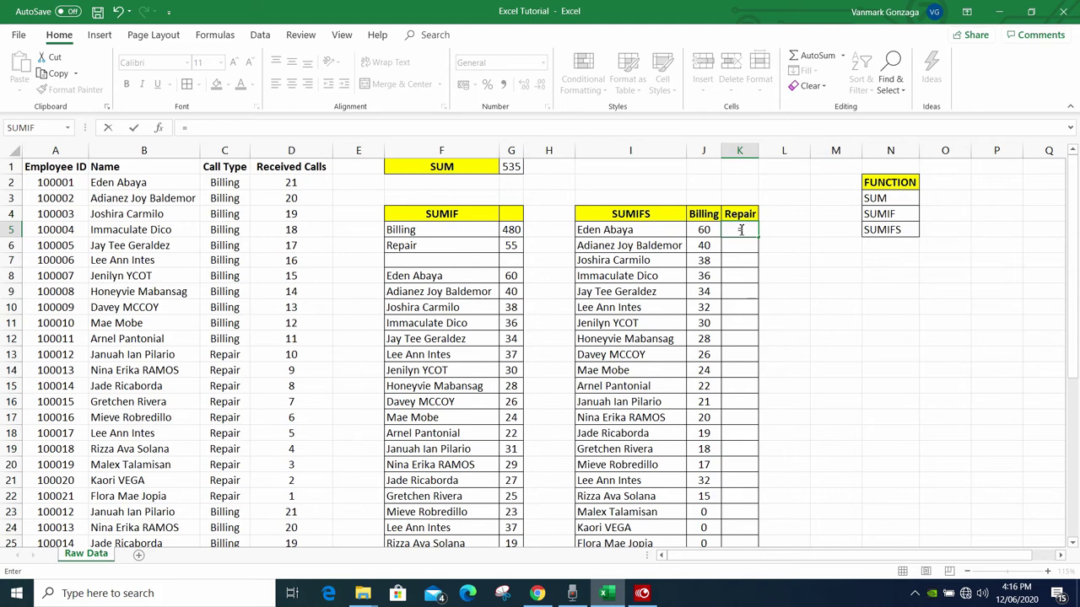
pyautogui.write('sumifs')
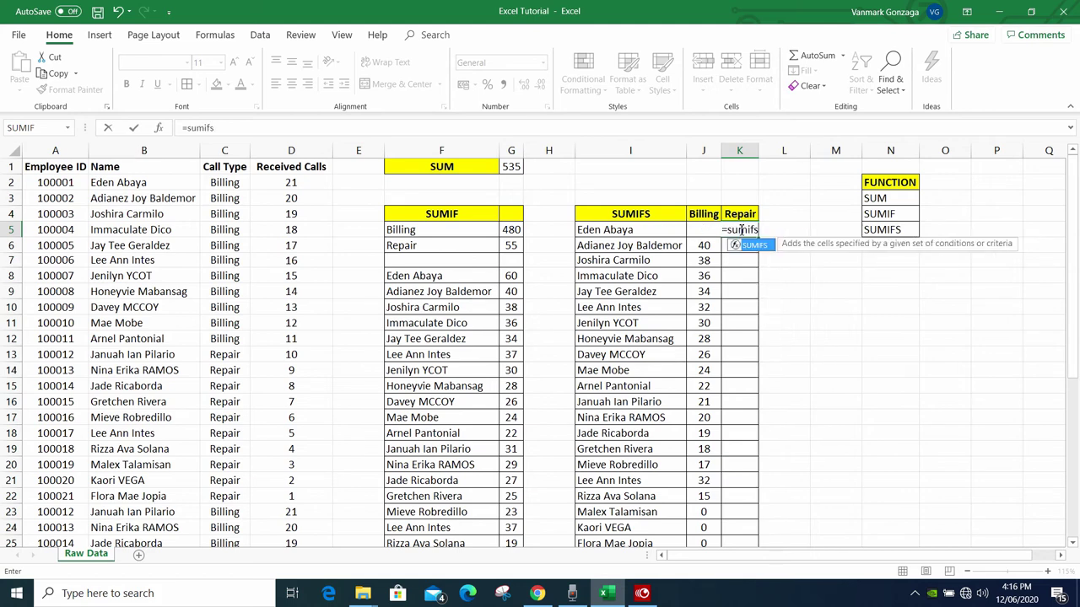
pyautogui.press('Tab')
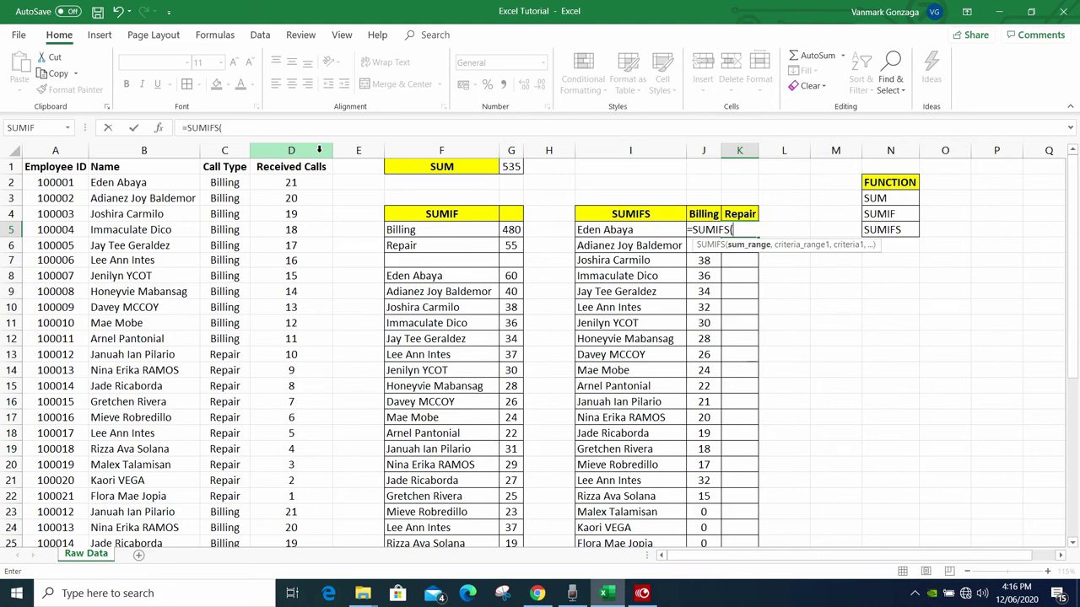
pyautogui.click(319, 150)
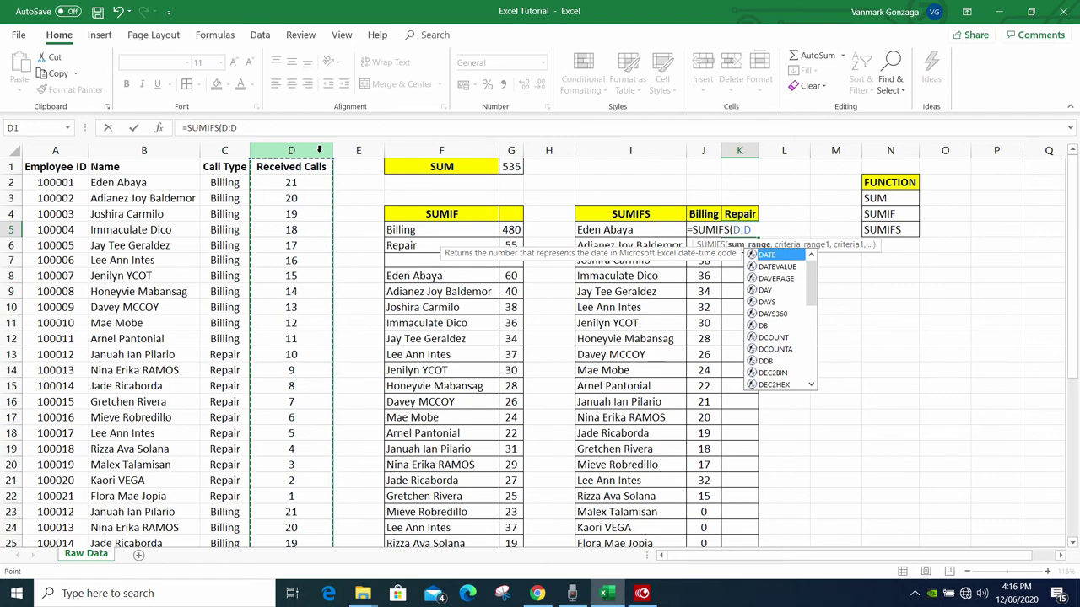
pyautogui.write(',')
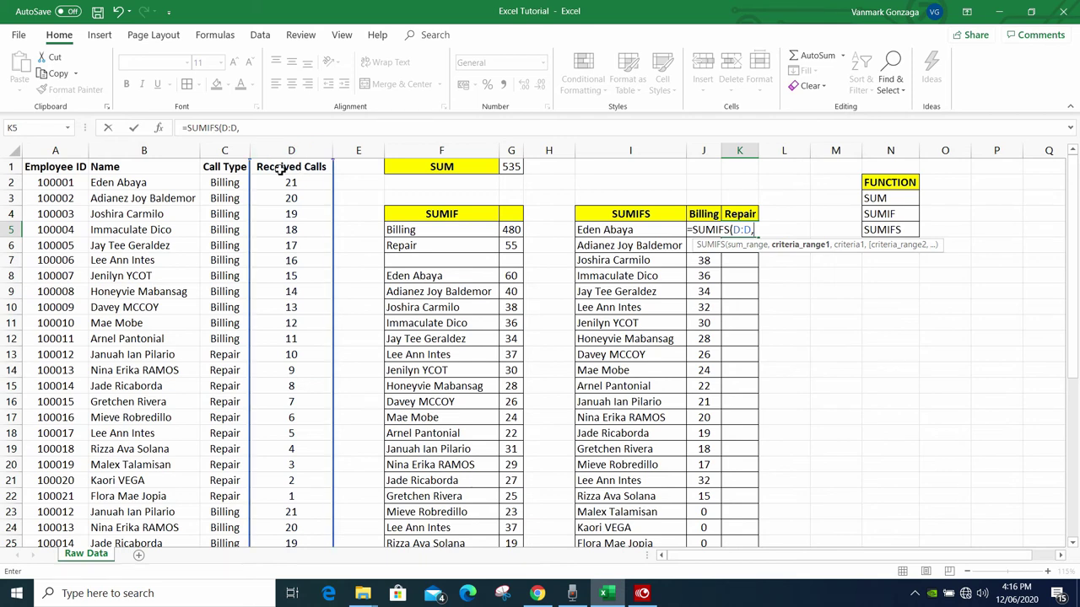
# Step: Add the Name column B:B as the first criteria range and cell I5 as its criterion in the K5 SUMIFS formula
pyautogui.click(171, 151)
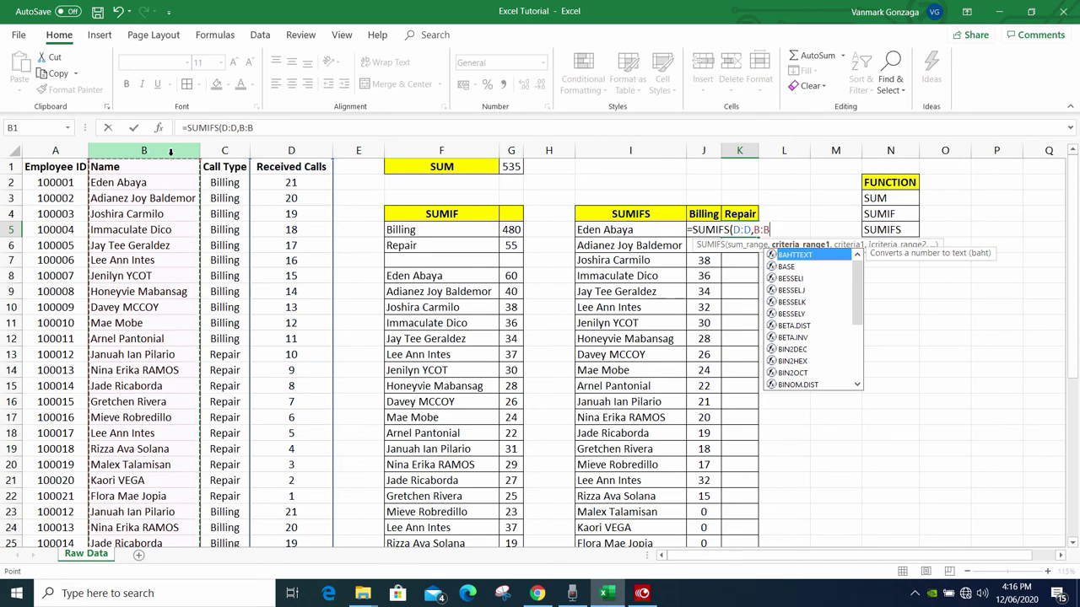
pyautogui.write(',')
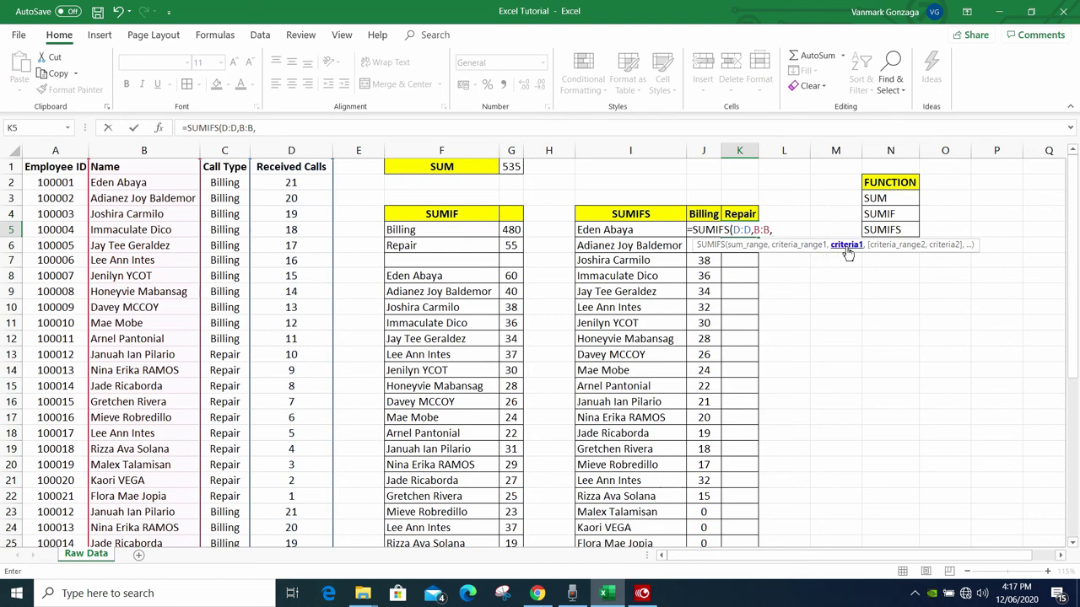
pyautogui.click(656, 233)
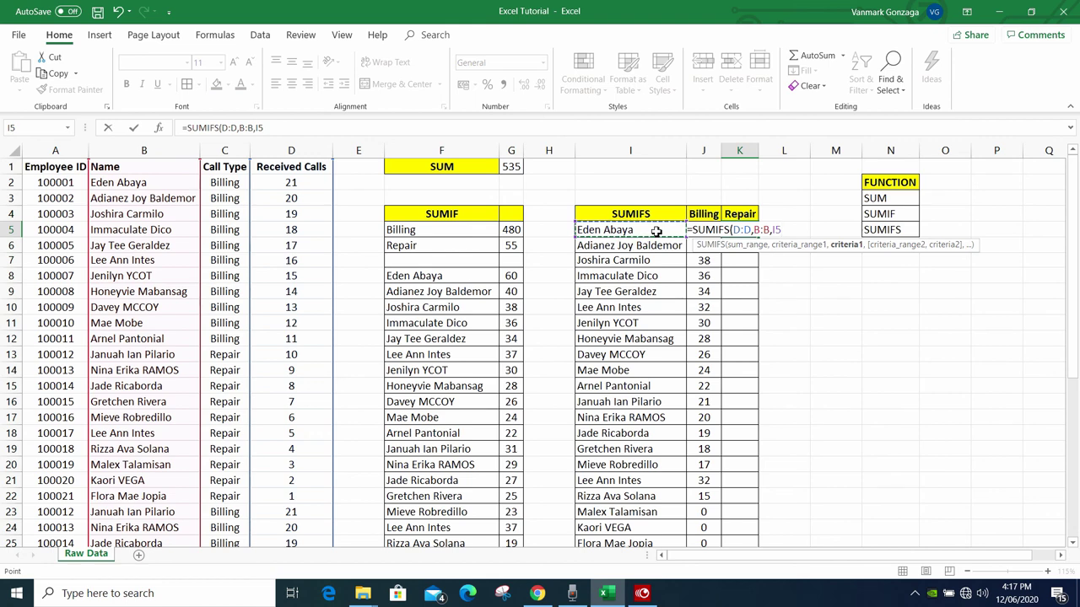
pyautogui.write(',')
# Step: Complete the K5 formula with the Call Type column C:C as the second criteria range and "Repair" as its criterion
pyautogui.click(228, 150)
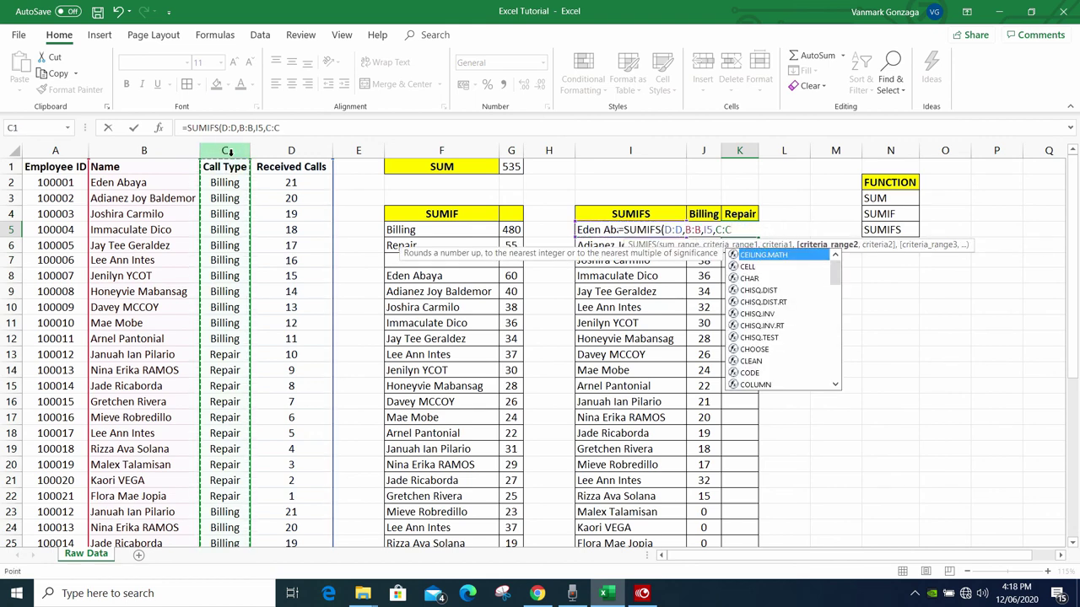
pyautogui.write(',')
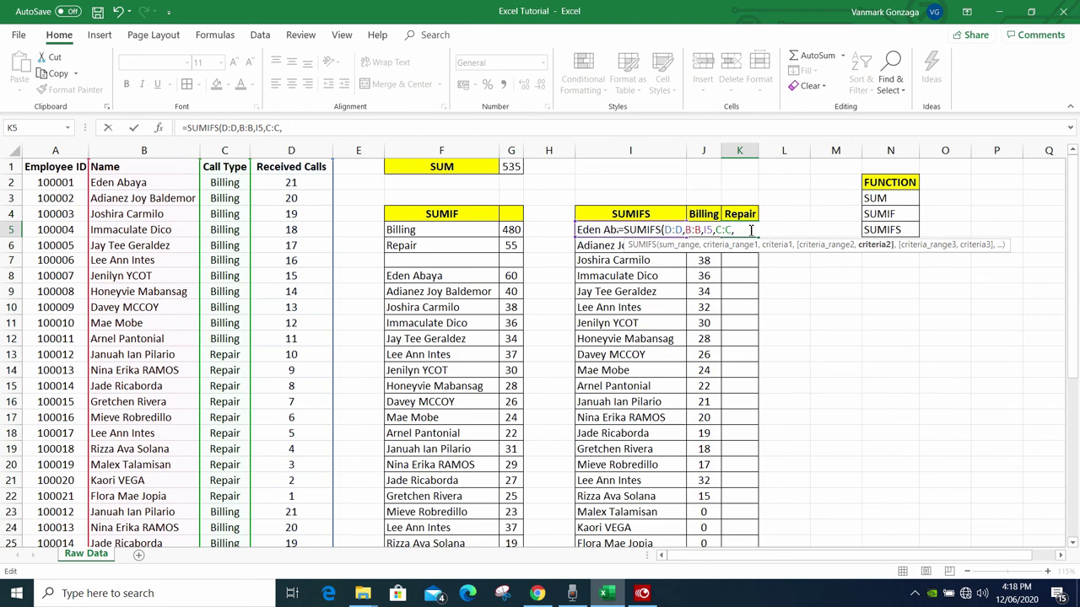
pyautogui.write('"Repair")')
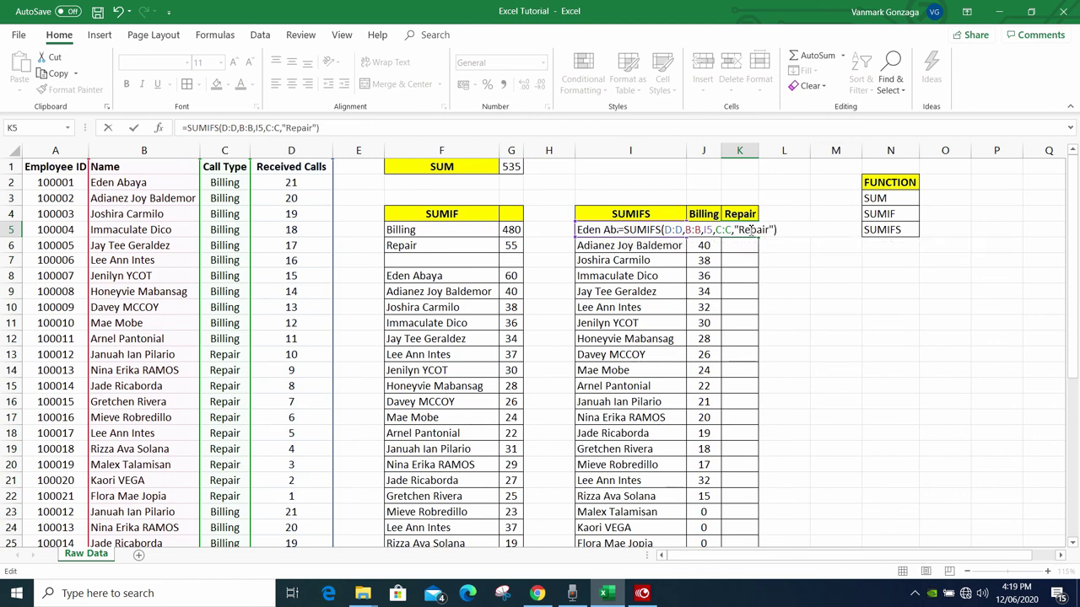
pyautogui.press('Return')
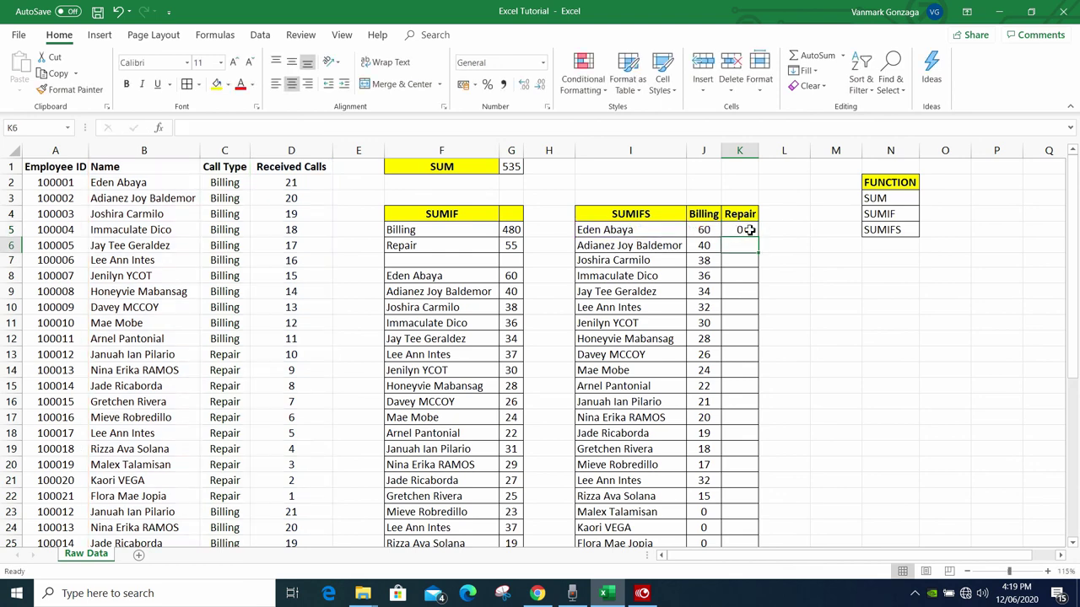
# Step: Fill the Repair SUMIFS formula from K5 down to K25 beside every employee and check the filled column
pyautogui.click(749, 229)
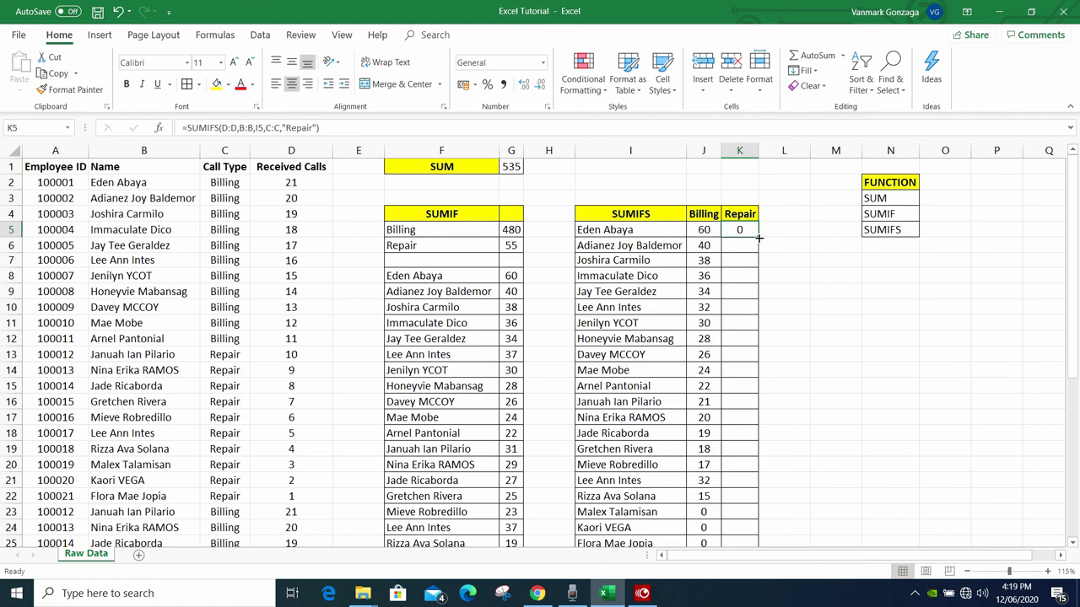
pyautogui.doubleClick(759, 239)
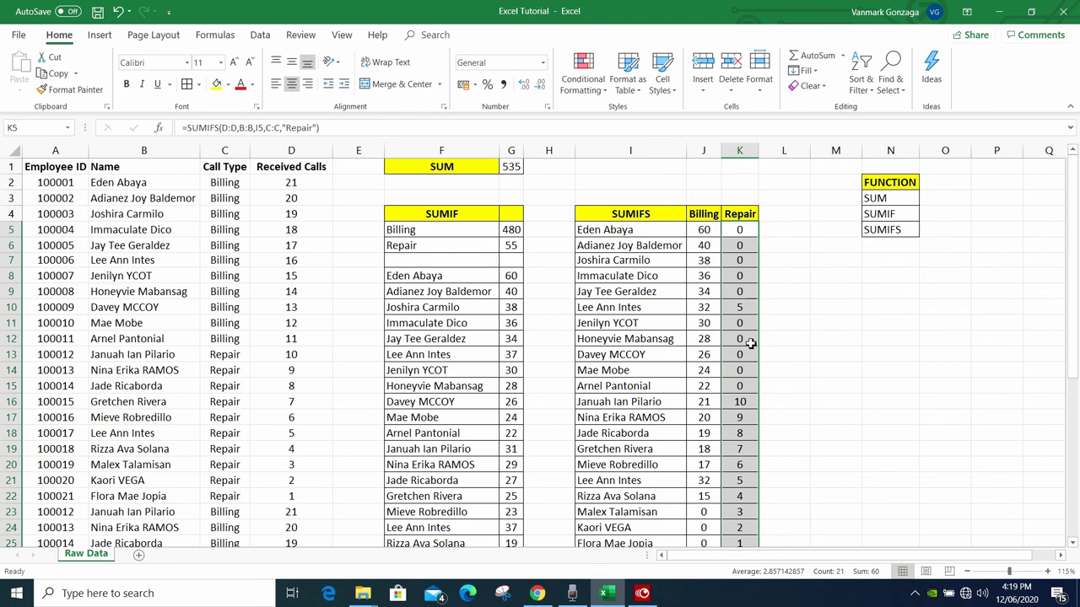
pyautogui.scroll(-2, 755, 363)
pyautogui.scroll(2, 742, 384)
pyautogui.scroll(-3, 745, 405)
pyautogui.scroll(3, 725, 389)
pyautogui.click(722, 344)
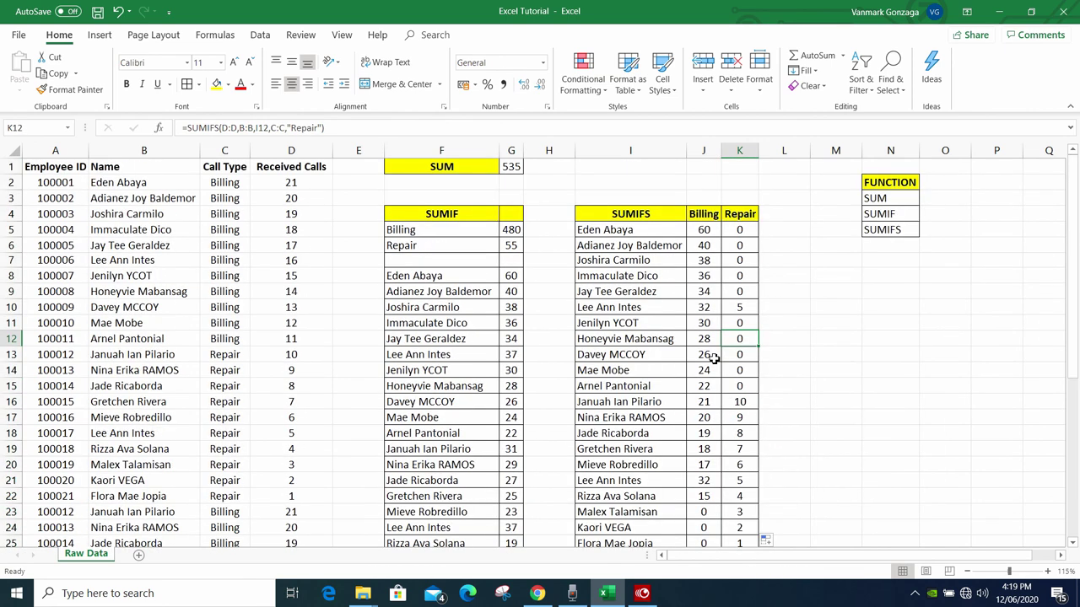